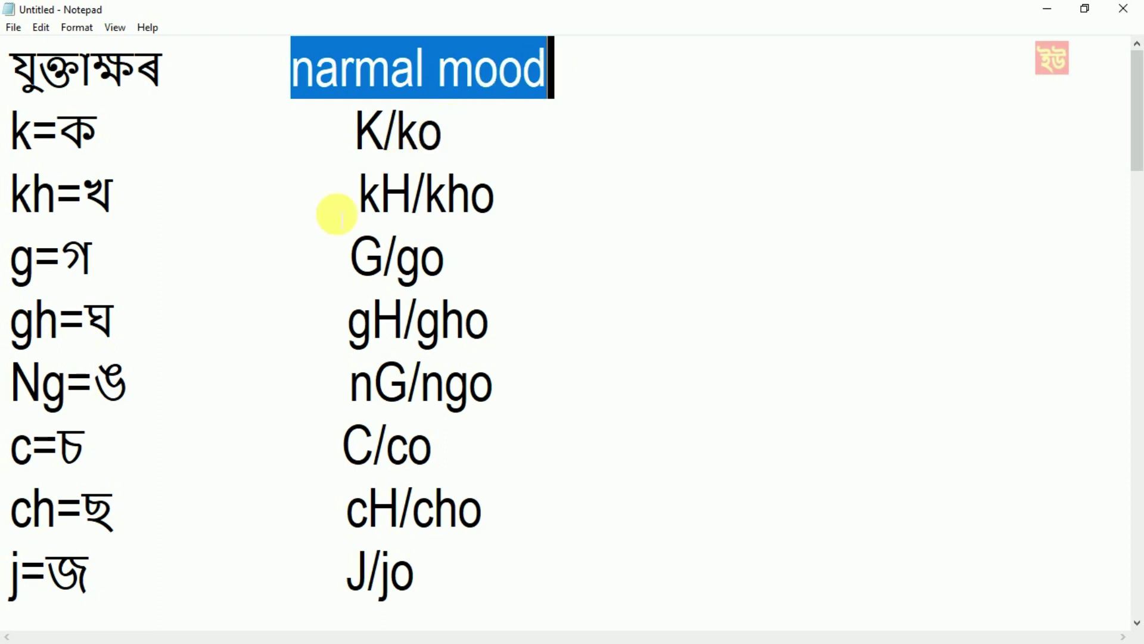
Highlight the k=ক and kh=খ entries in the consonant list, along with the normal-mode spelling kH/kho.
click(35, 134)
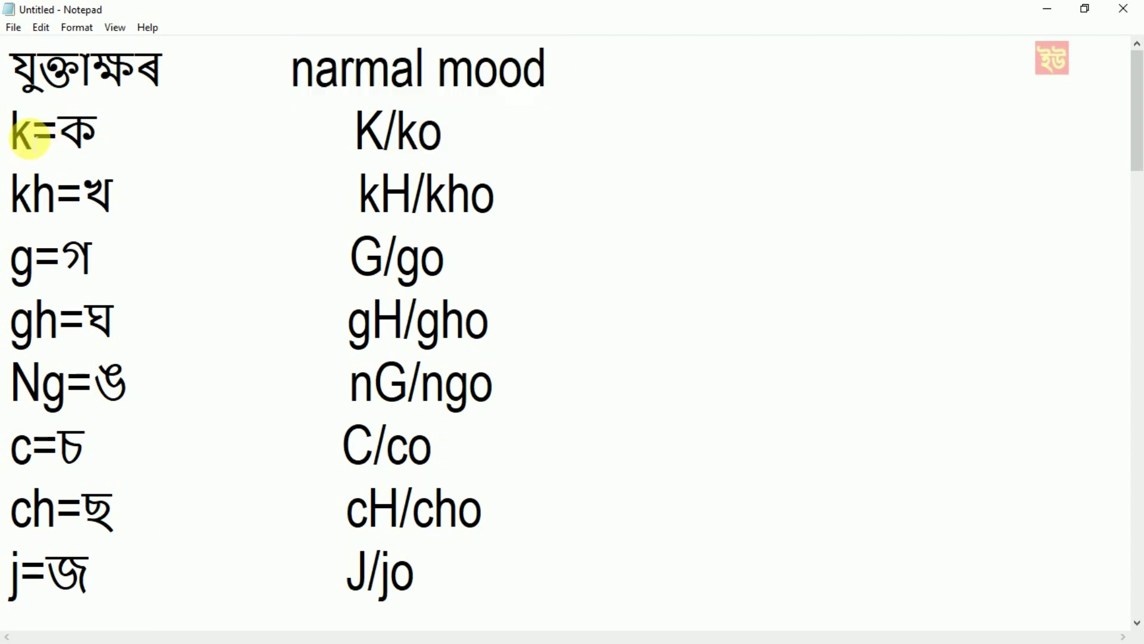
drag(33, 134, 9, 134)
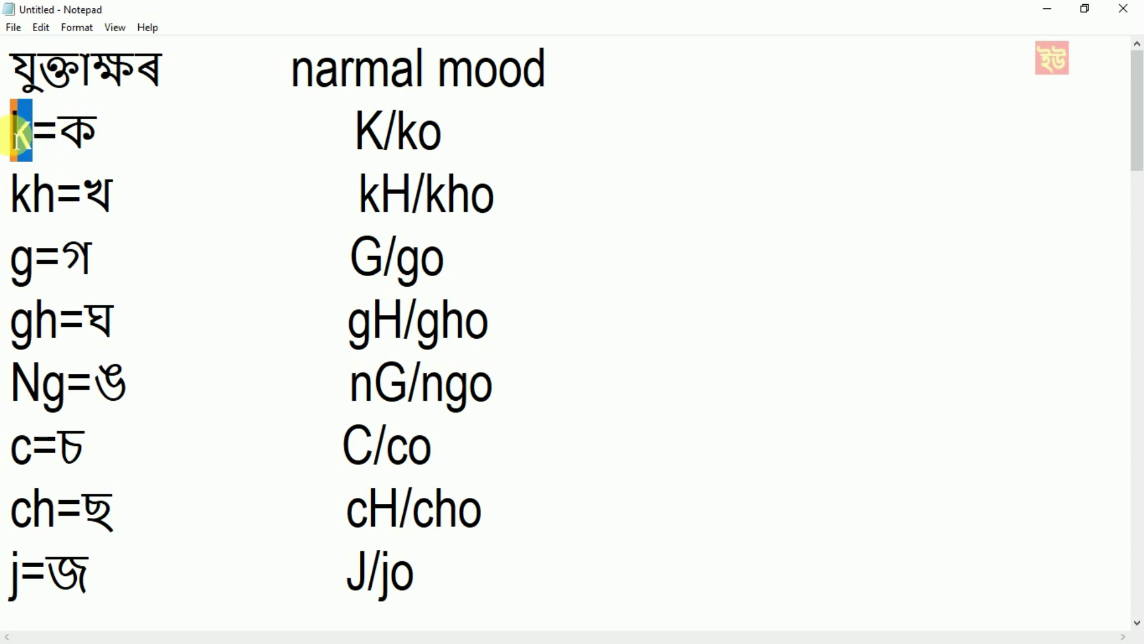
click(102, 140)
double_click(84, 136)
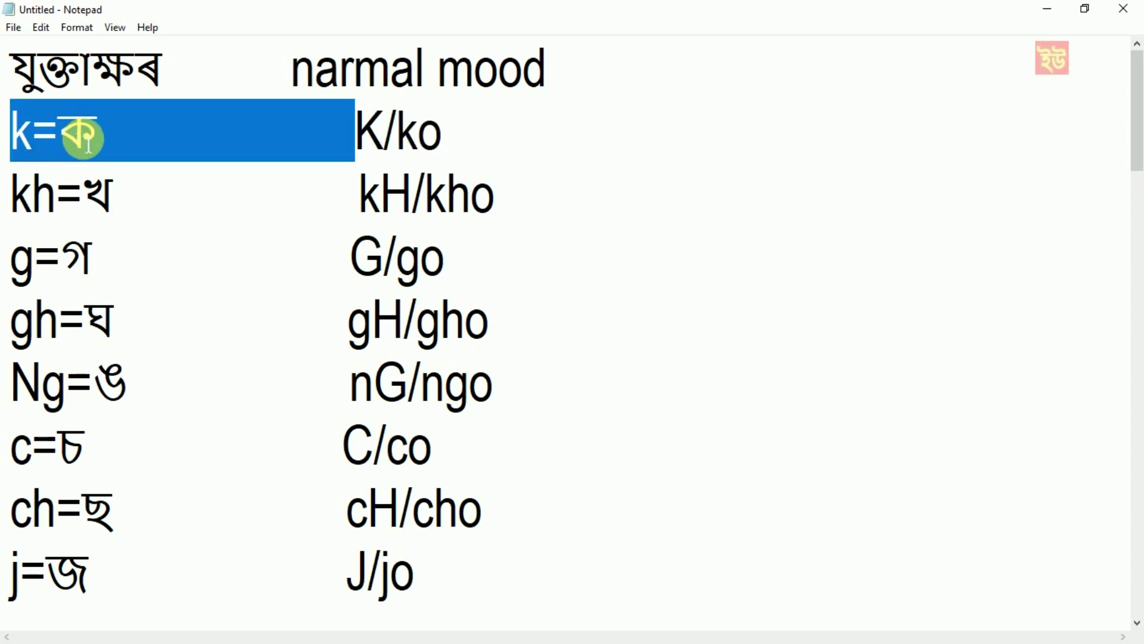
click(80, 133)
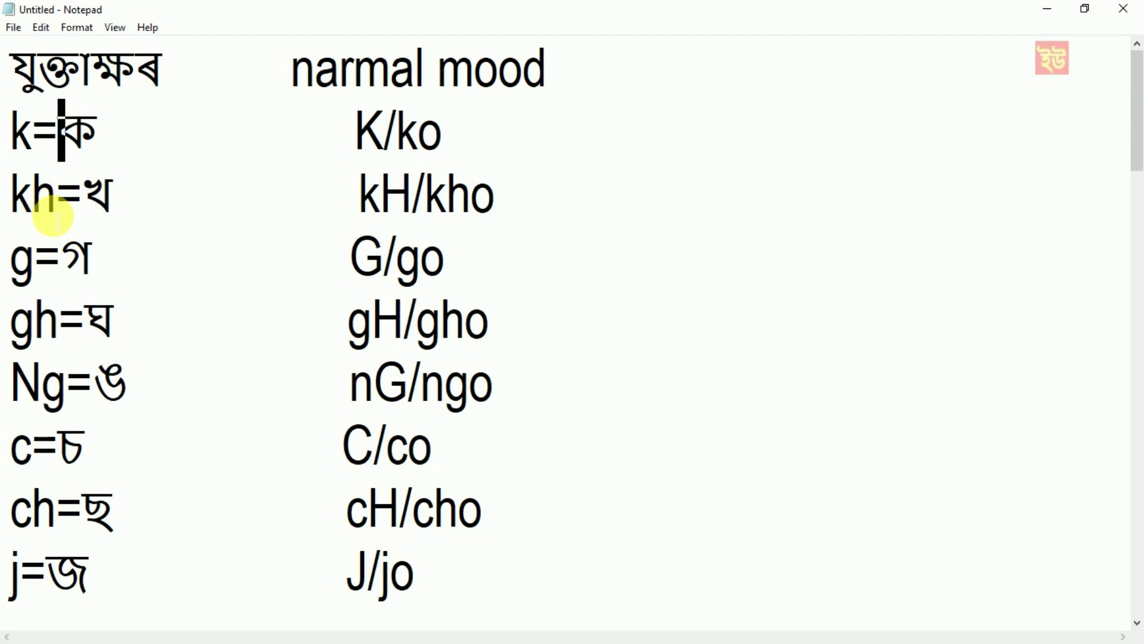
drag(118, 199, 22, 212)
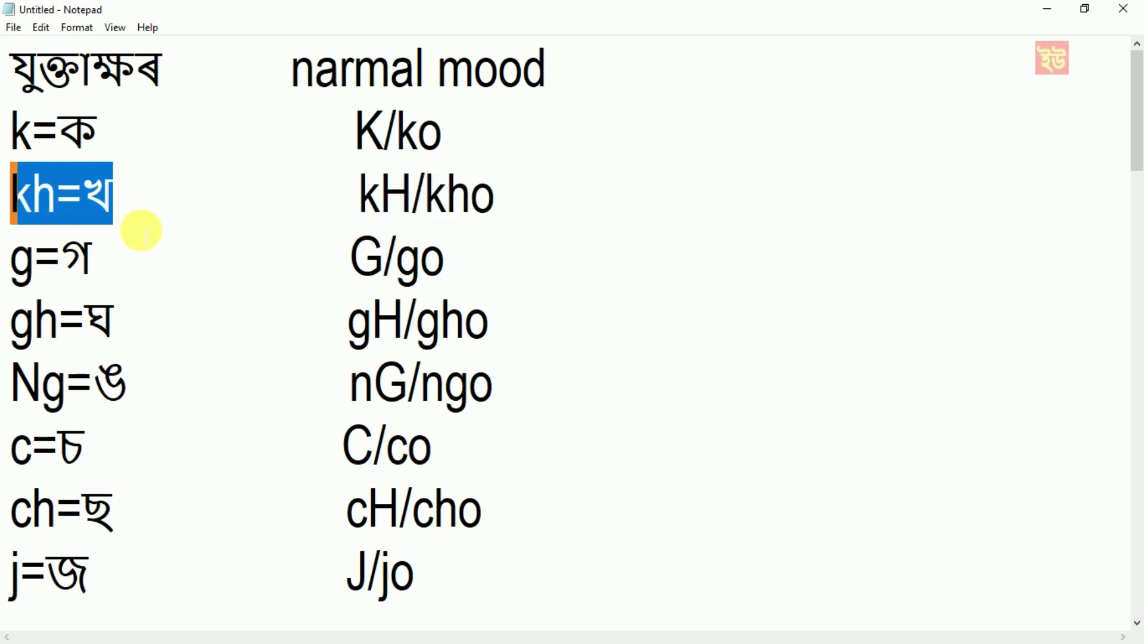
drag(361, 197, 499, 209)
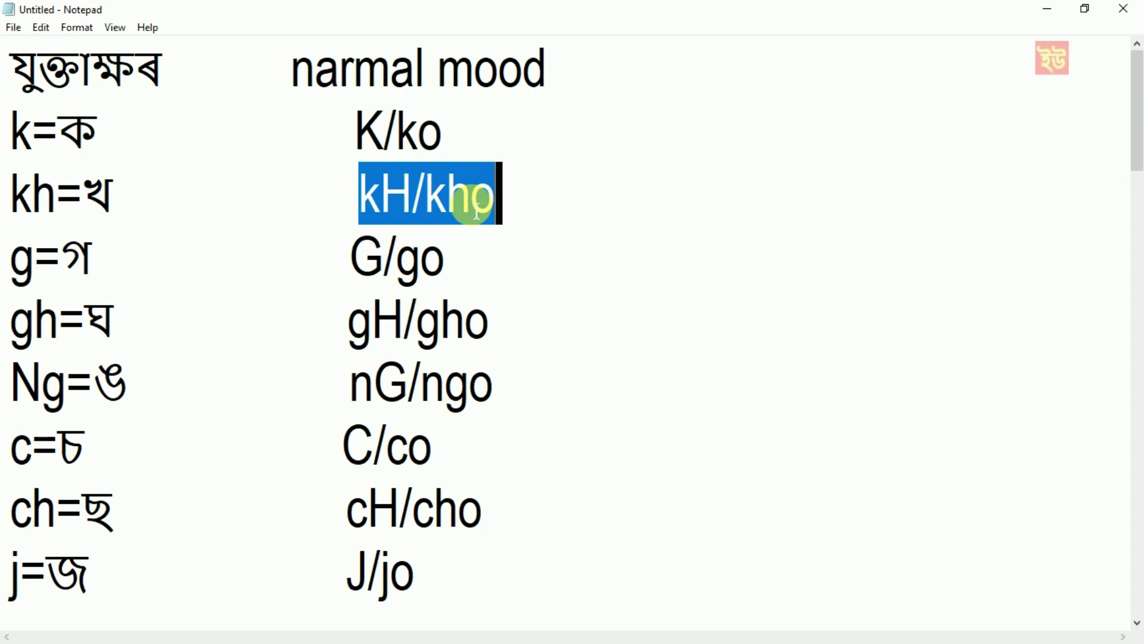
Highlight the g=গ entry and the gh key combination for ঘ in the consonant list.
drag(11, 262, 20, 271)
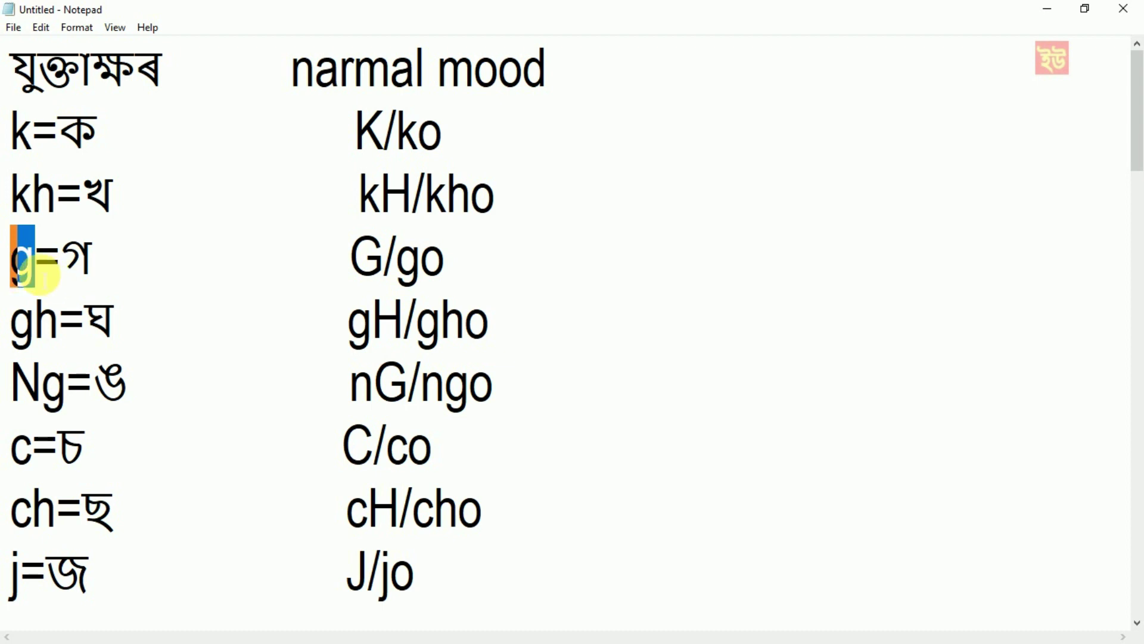
click(97, 258)
drag(97, 258, 12, 258)
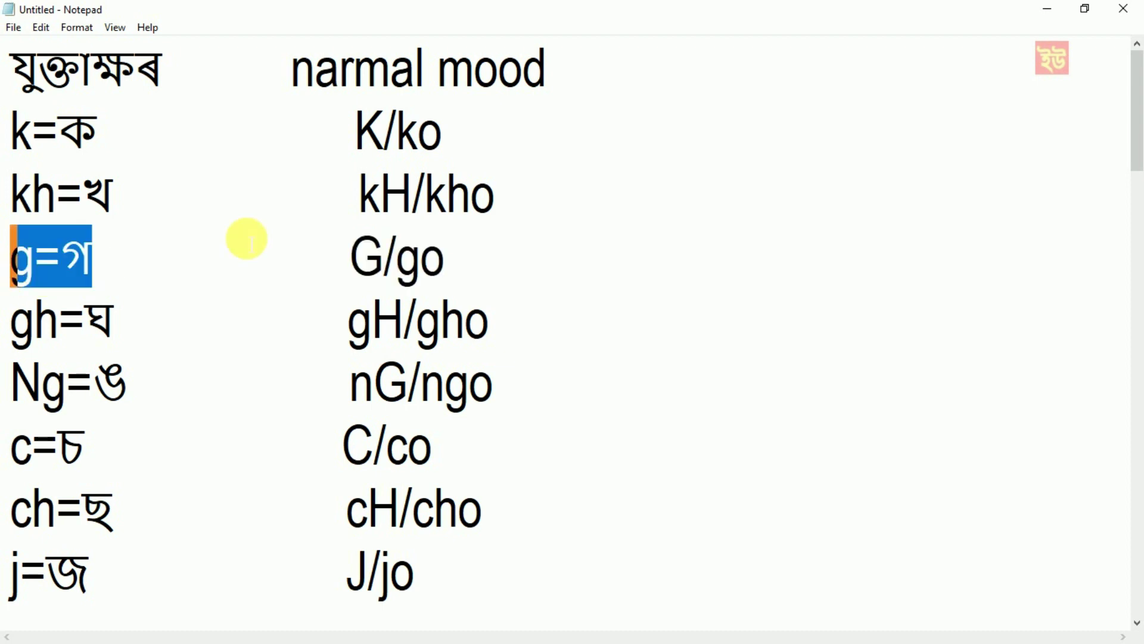
click(396, 259)
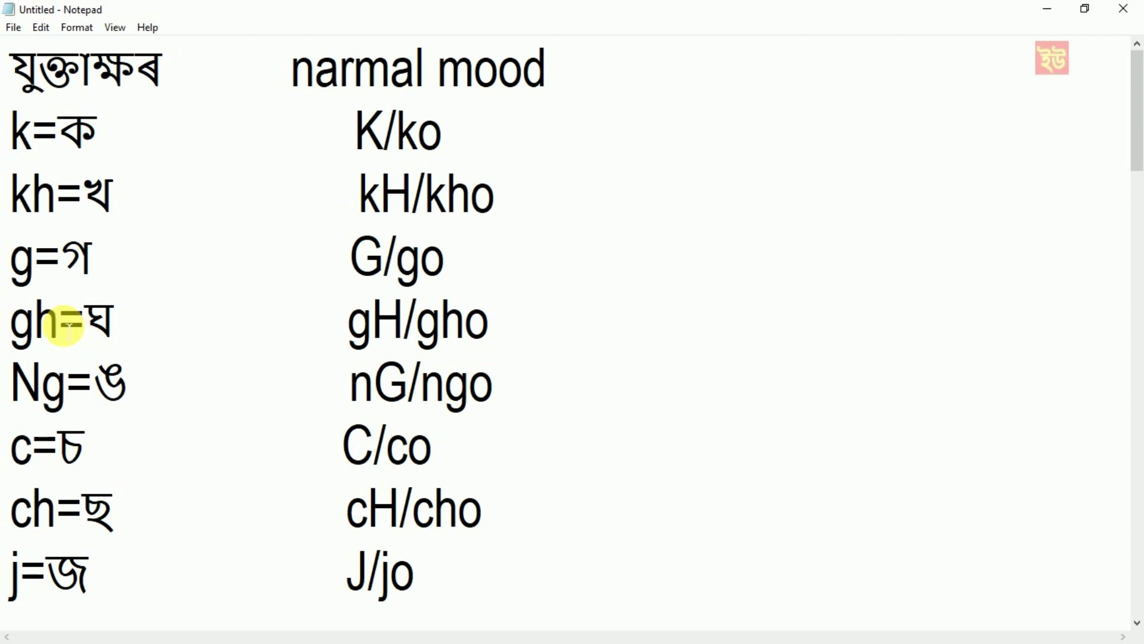
drag(63, 322, 10, 335)
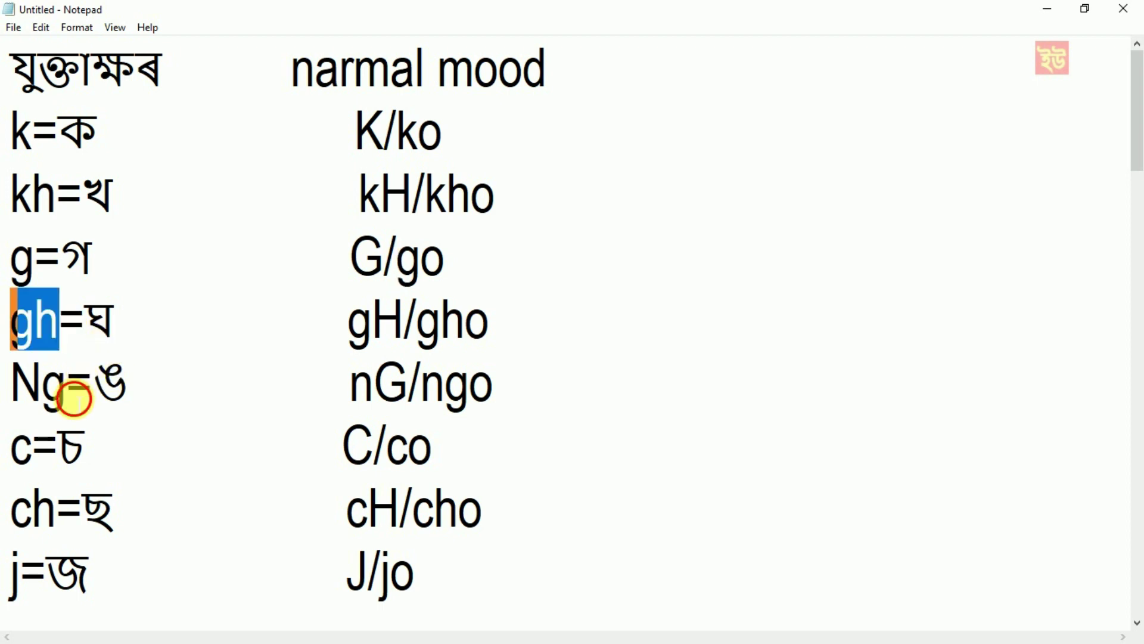
Highlight the Ng combination for ঙ, including its separate letters, and the ch combination for ছ.
drag(74, 398, 12, 400)
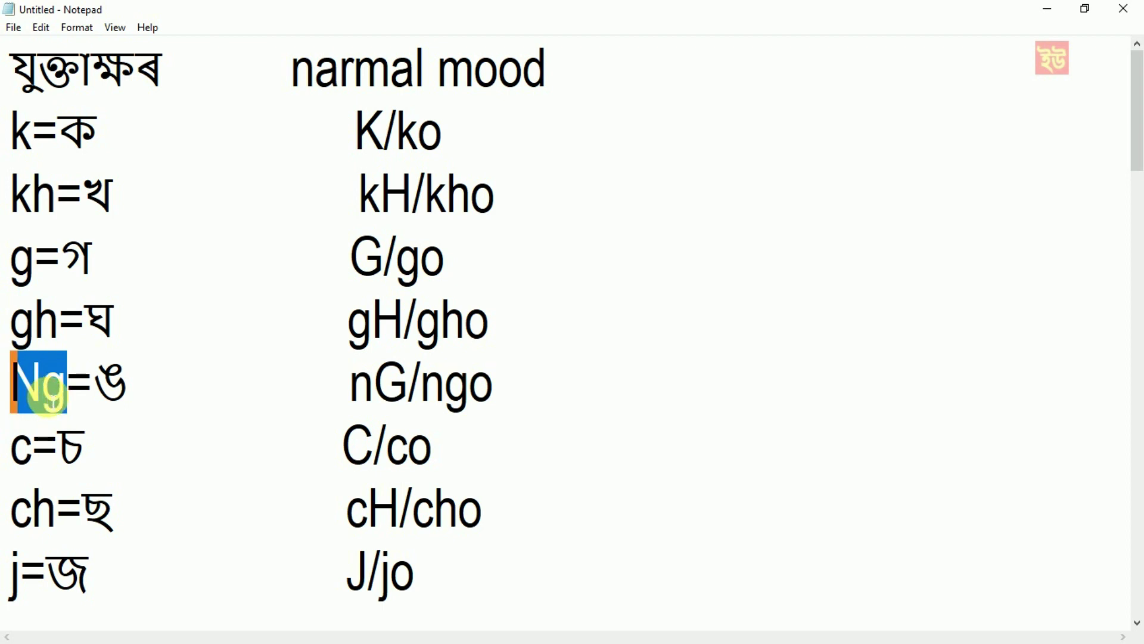
drag(50, 400, 13, 398)
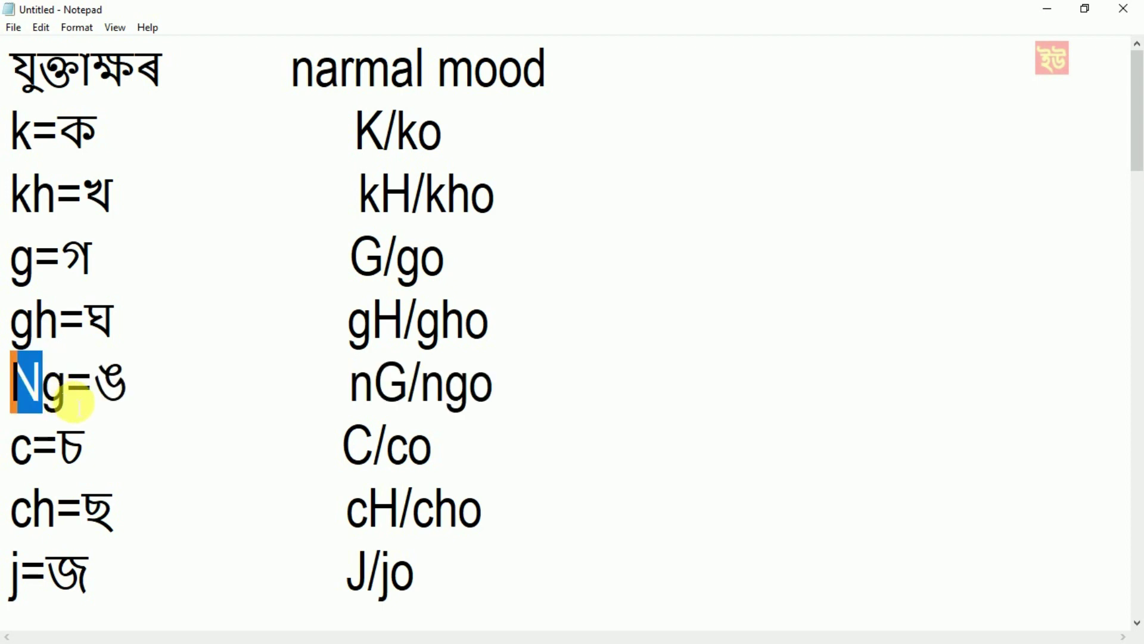
drag(69, 401, 53, 399)
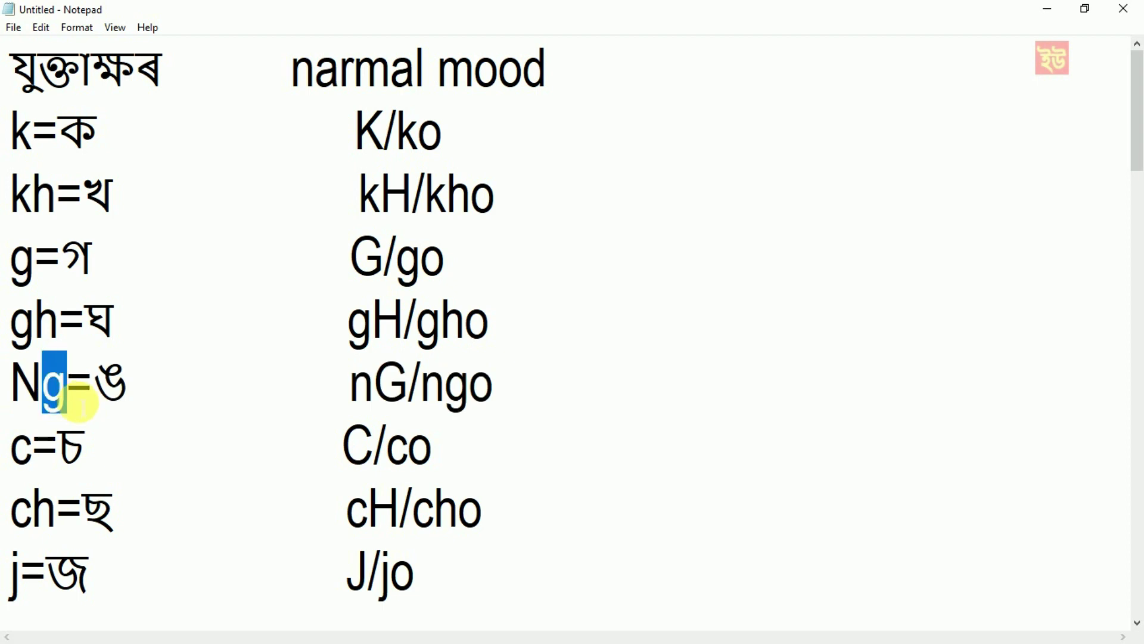
drag(71, 395, 14, 391)
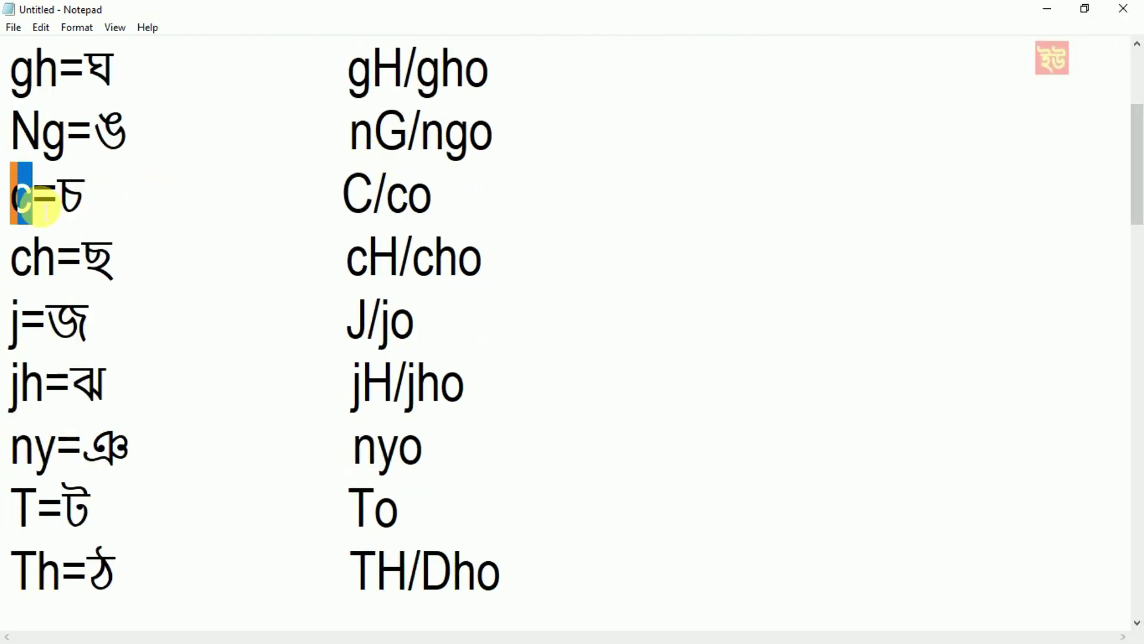
click(62, 262)
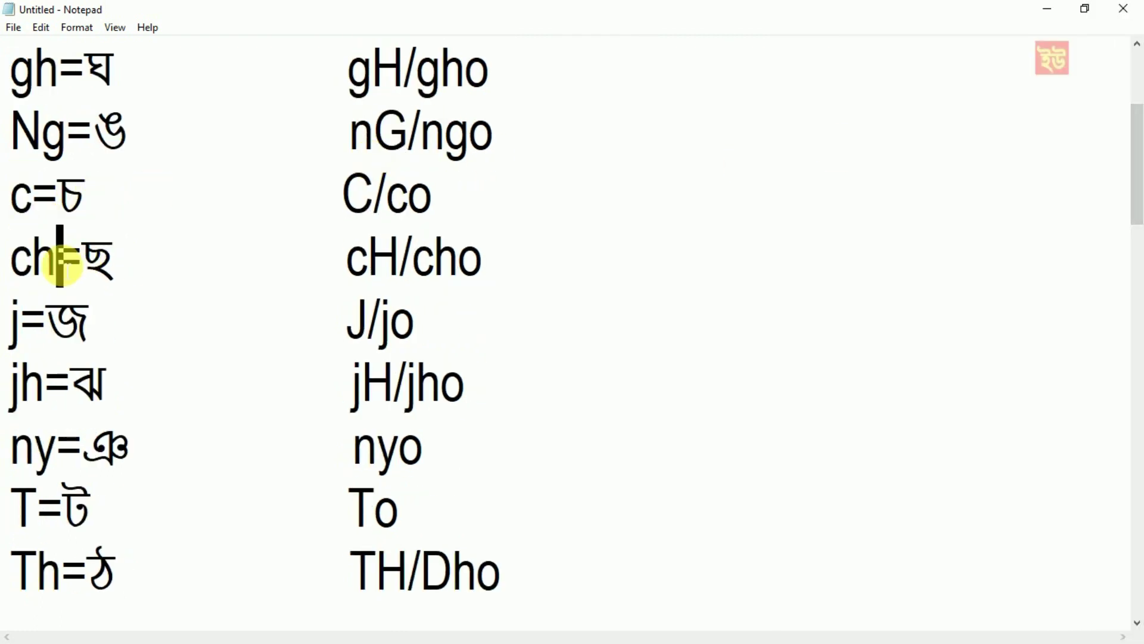
drag(61, 263, 10, 259)
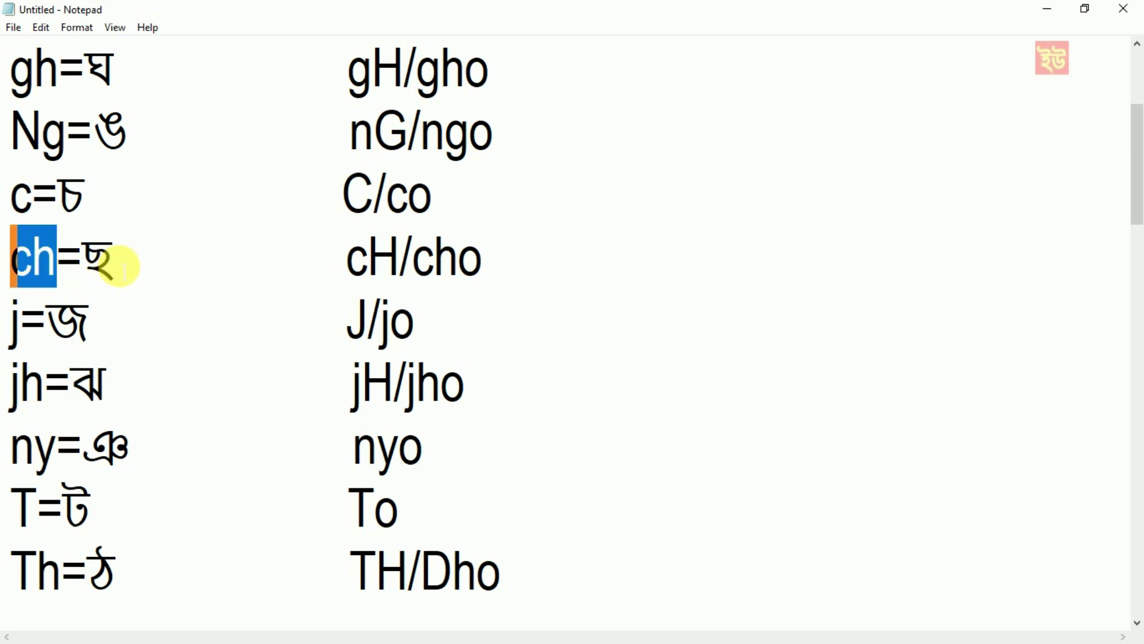
click(13, 320)
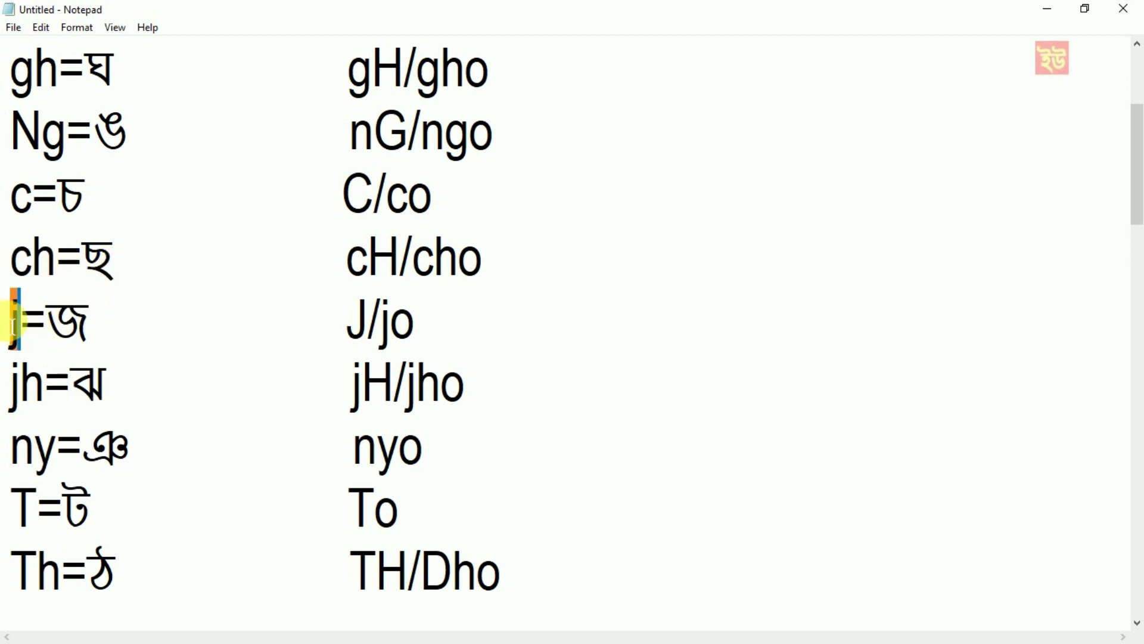
key(shift+End)
key(Delete)
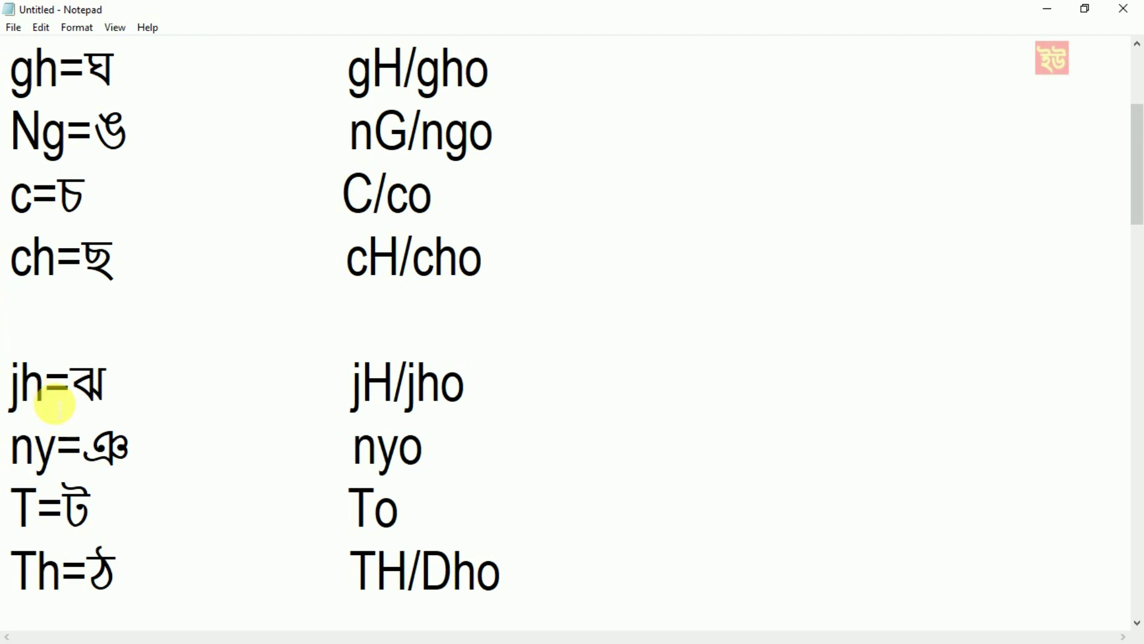
key(ctrl+z)
Highlight the jh and ny key combinations for ঝ and ঞ.
drag(55, 406, 12, 385)
click(59, 447)
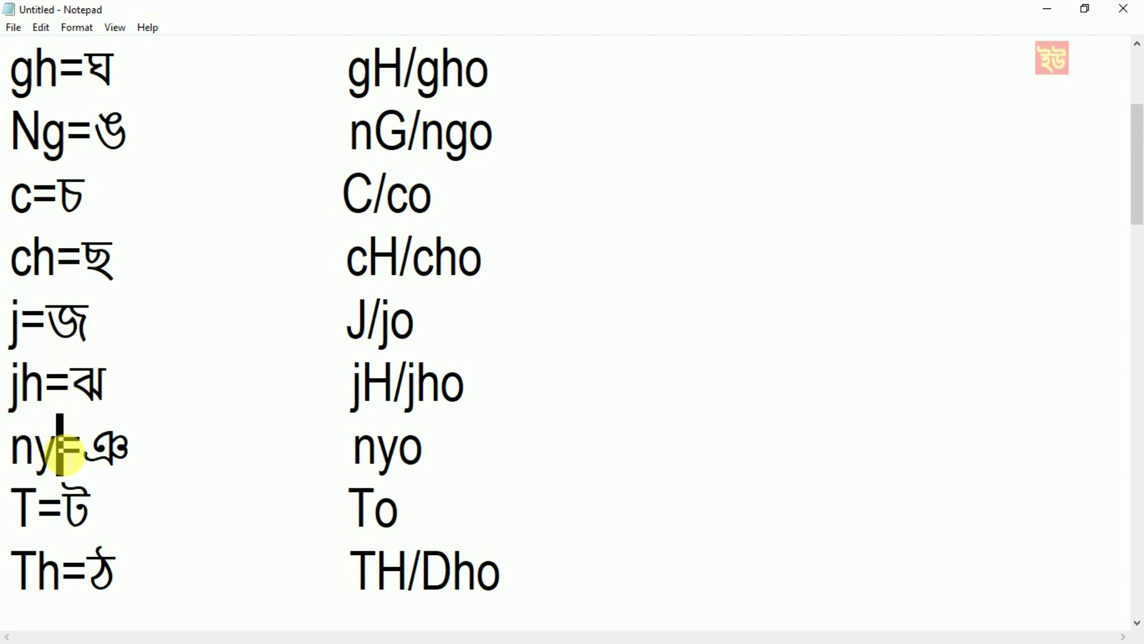
drag(59, 447, 10, 445)
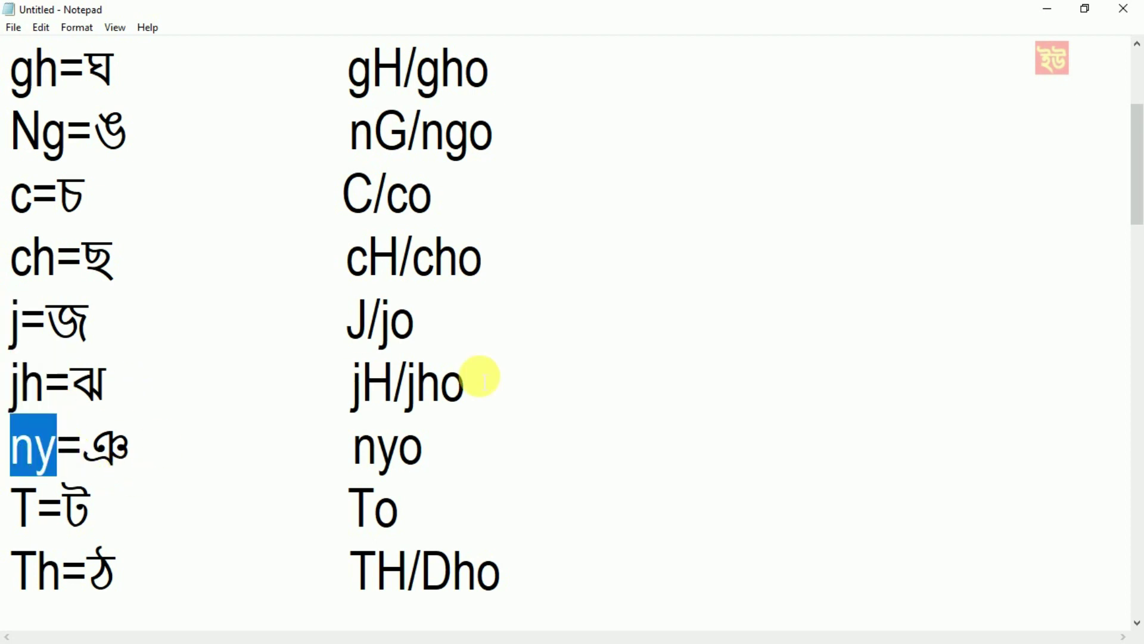
Highlight the T key for ট and the Th combination for ঠ, singling out its capital T.
drag(1132, 179, 1134, 263)
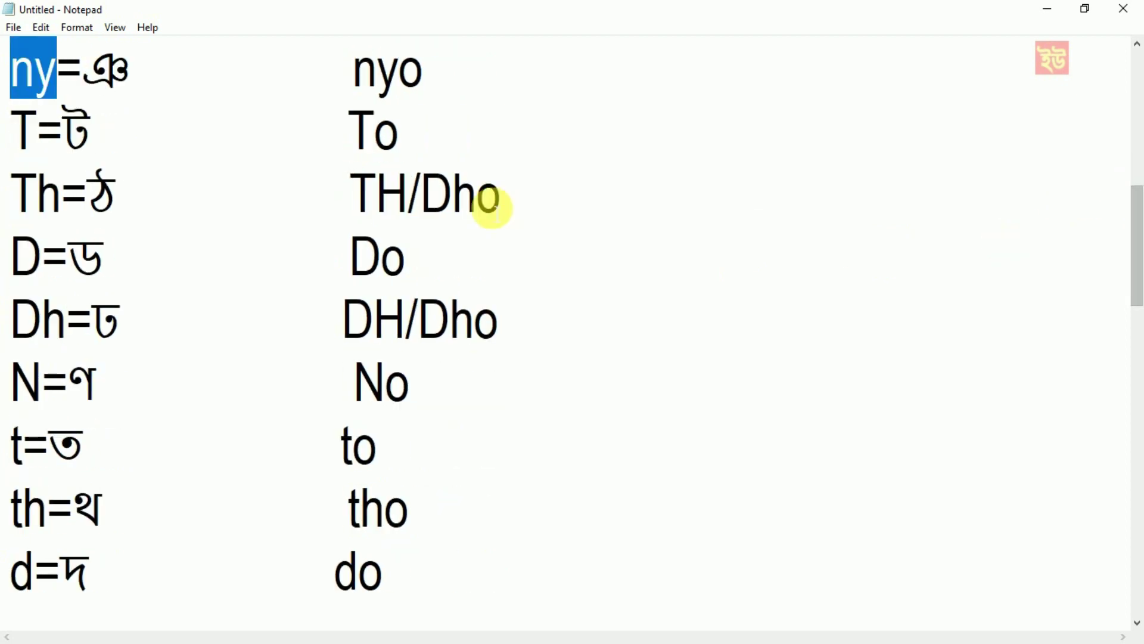
drag(42, 129, 12, 132)
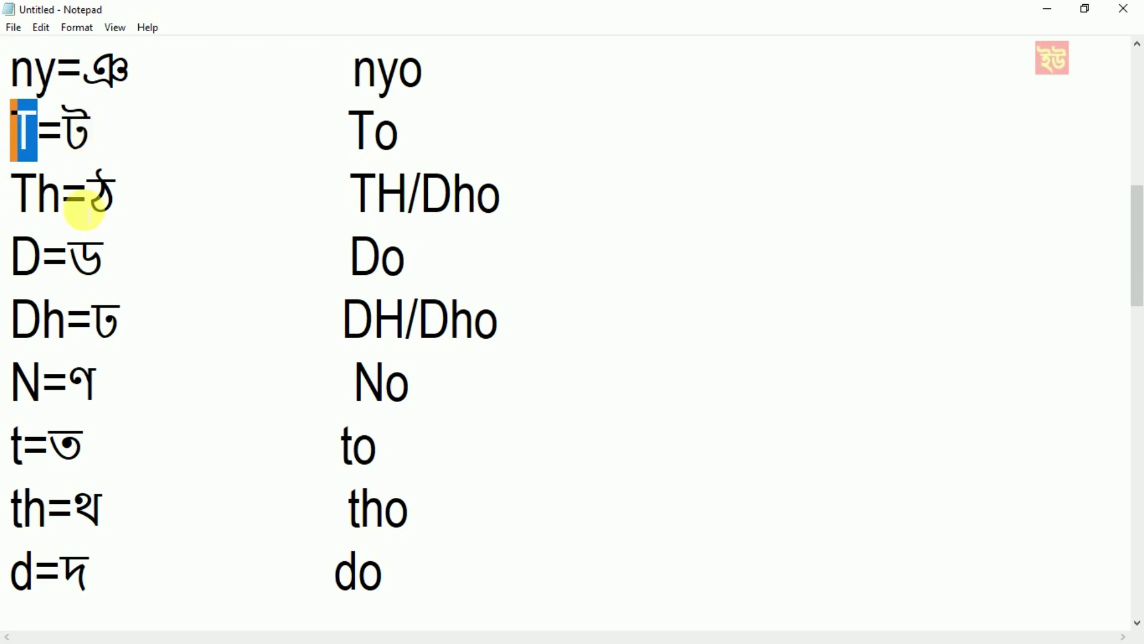
drag(66, 204, 12, 194)
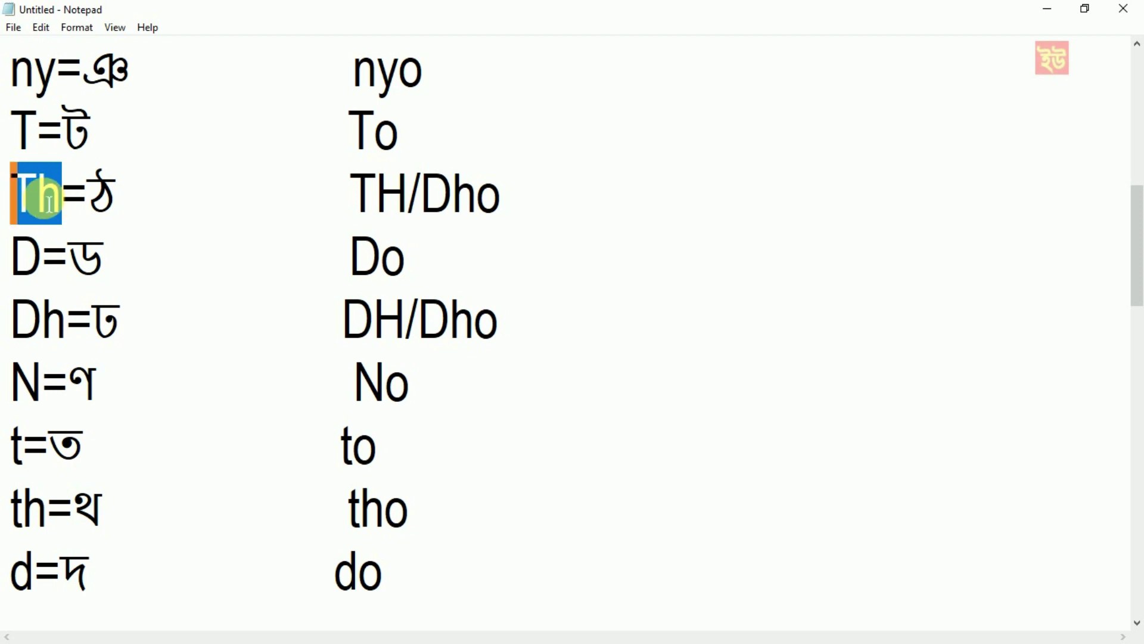
drag(12, 190, 37, 197)
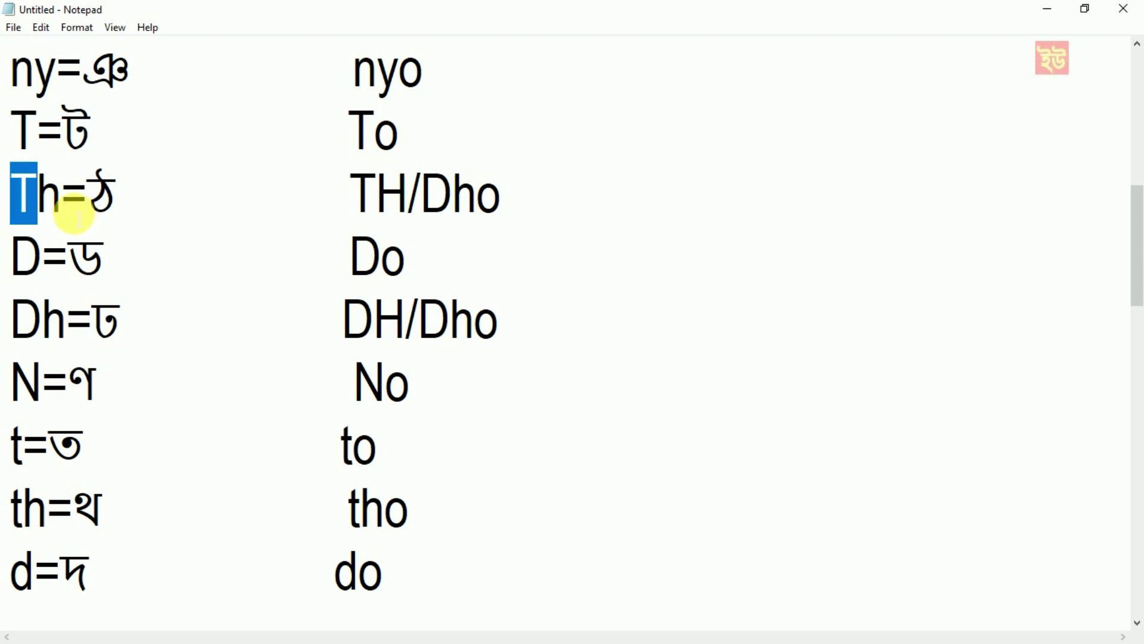
click(70, 211)
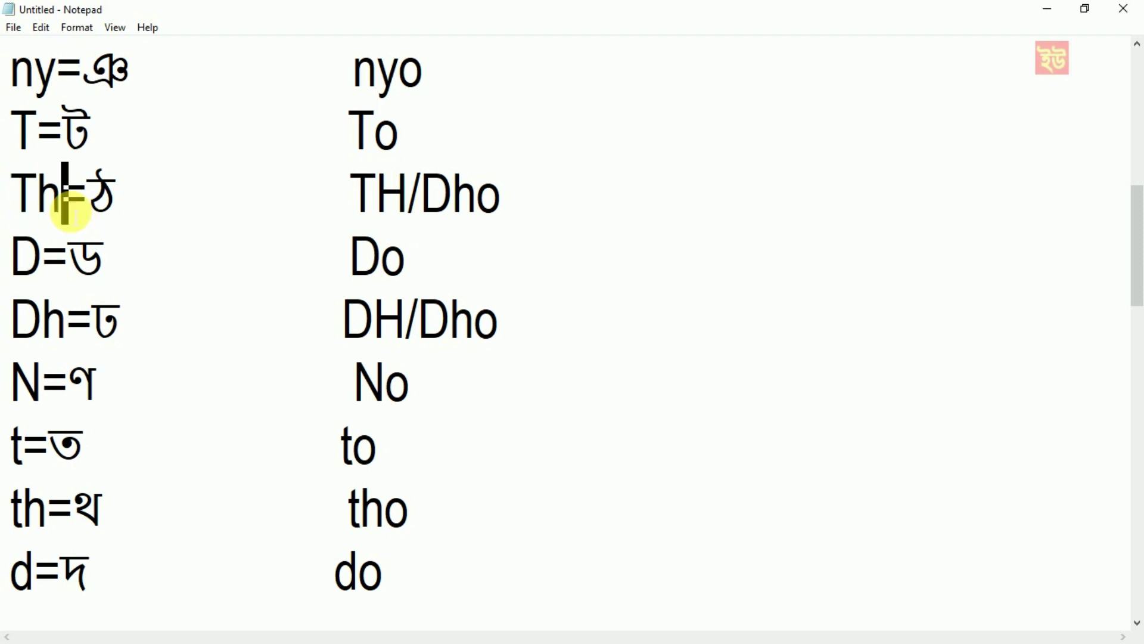
Highlight the capital-letter key entries D for ড, Dh for ঢ and N for ণ.
click(51, 271)
drag(51, 271, 21, 256)
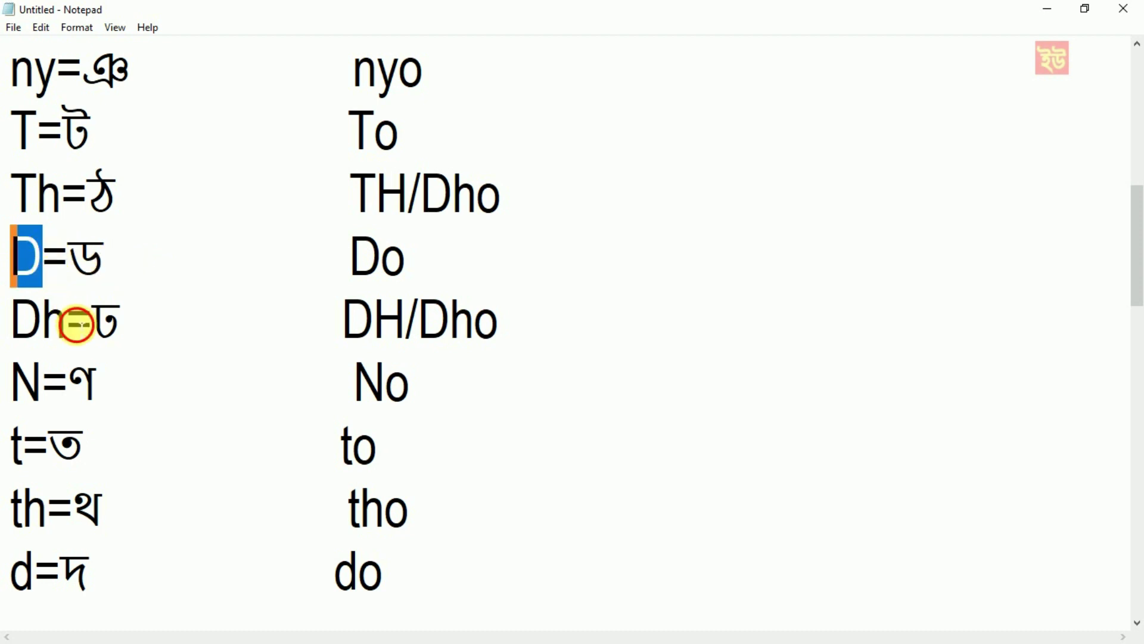
drag(75, 324, 12, 320)
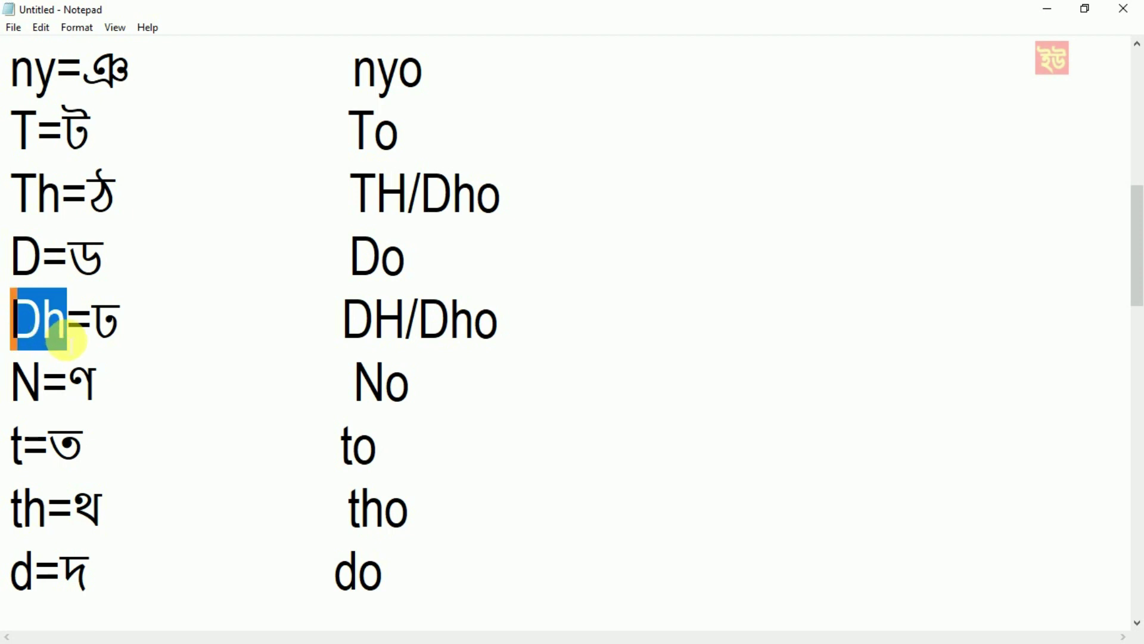
click(48, 391)
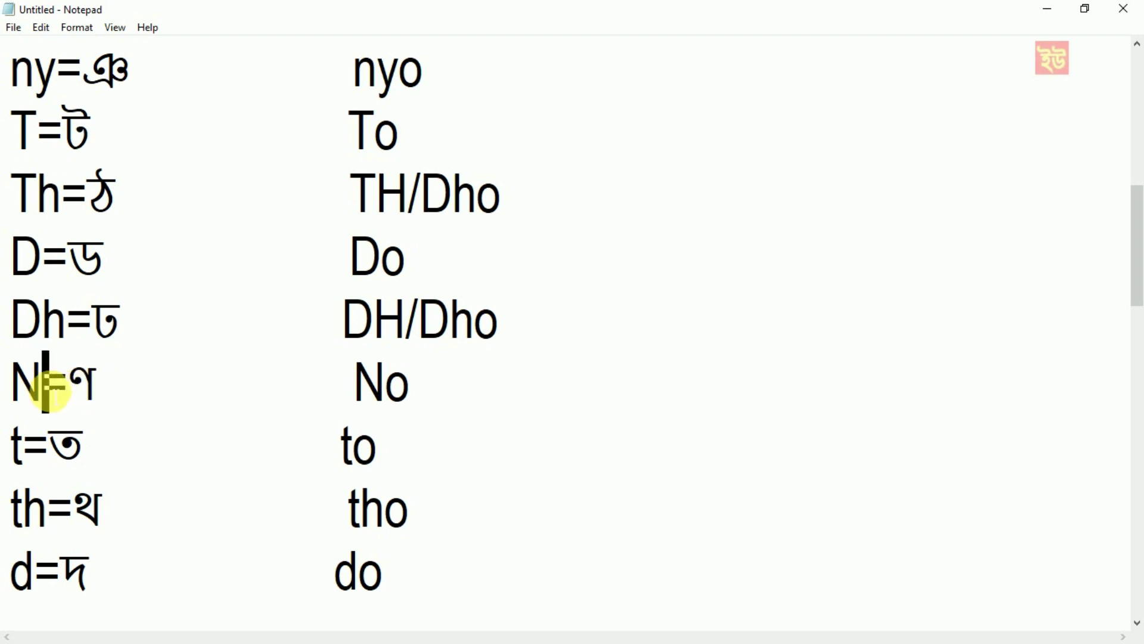
drag(46, 381, 13, 382)
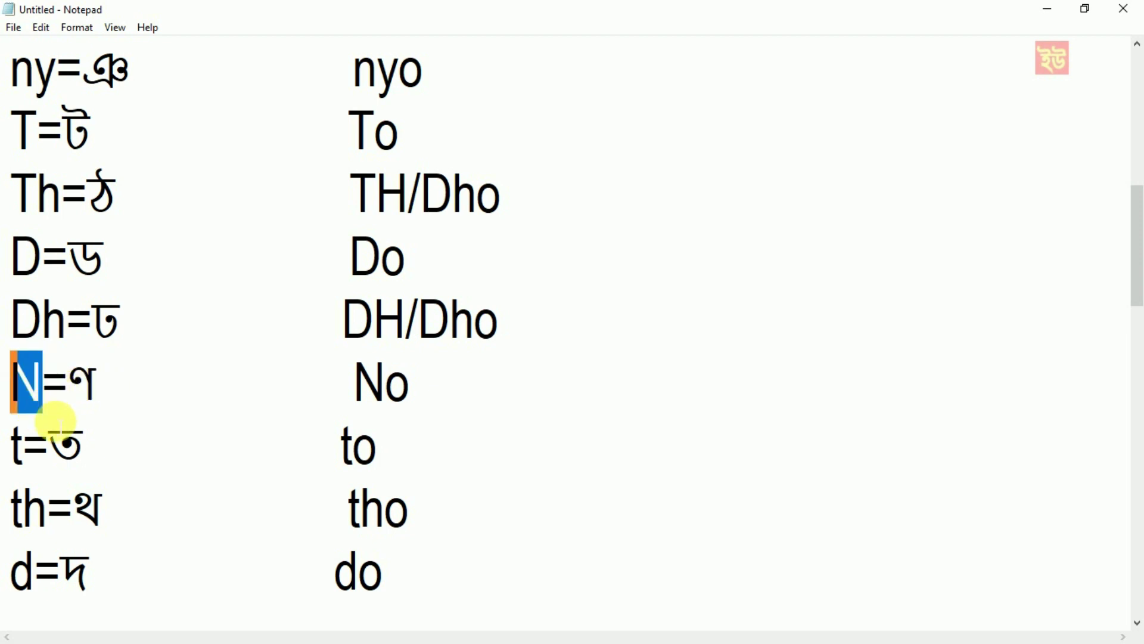
Highlight the lowercase keys t and th with their letters ত and থ, and the letter দ in the d entry.
drag(26, 450, 15, 445)
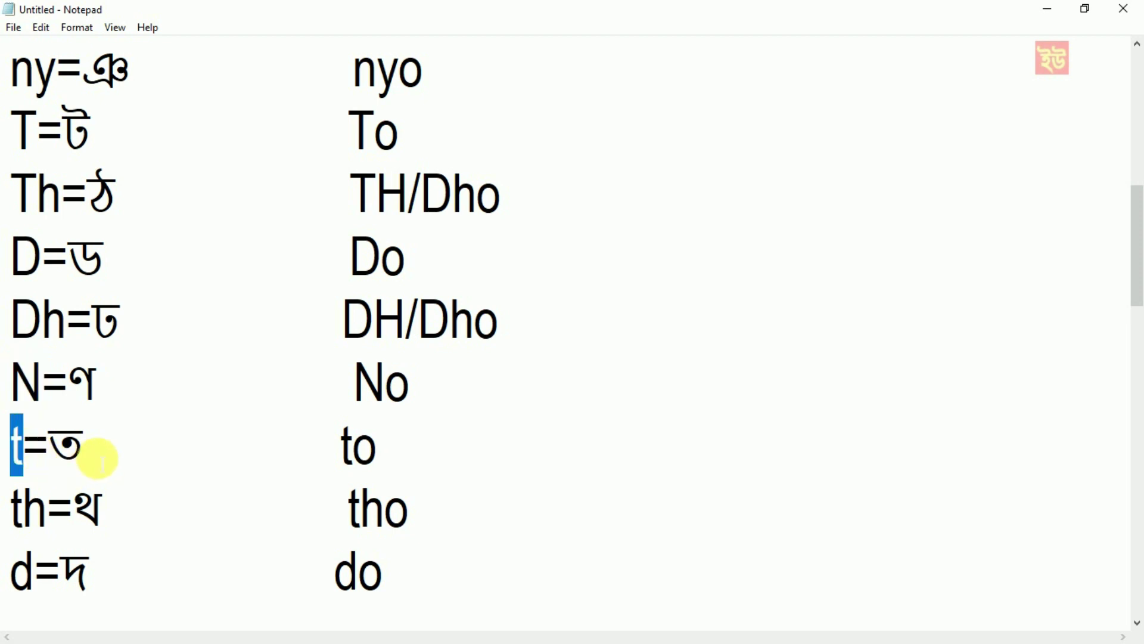
drag(95, 459, 62, 457)
drag(49, 514, 14, 516)
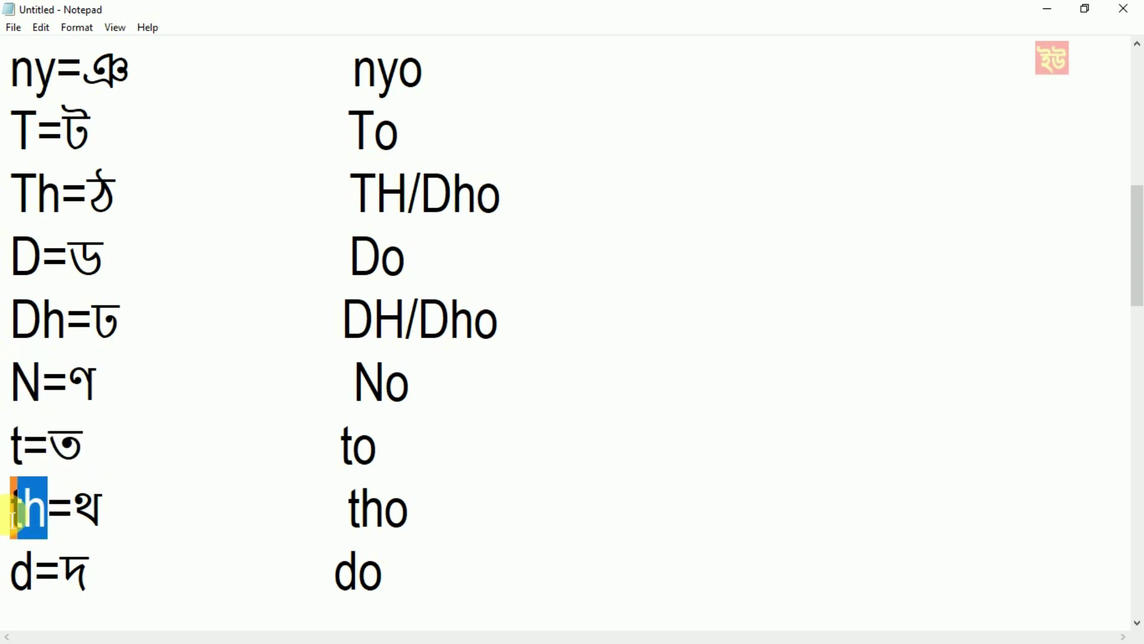
drag(119, 514, 73, 513)
drag(12, 567, 99, 567)
key(ctrl+z)
key(ctrl+z)
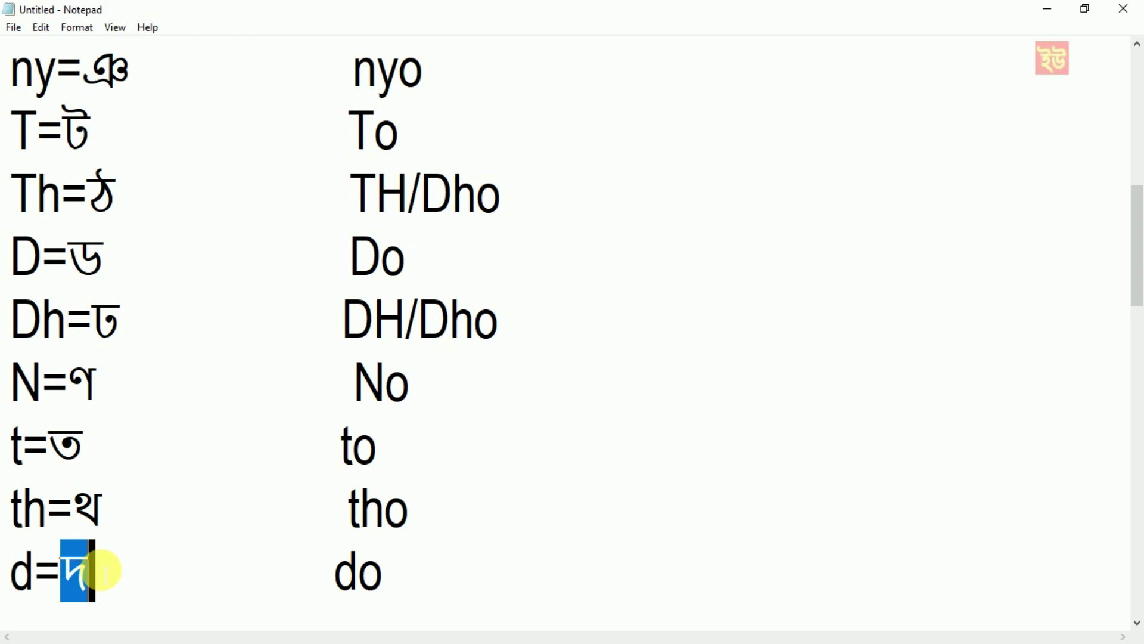
Highlight the dh and n keys for ধ and ন in the following section of the list.
drag(1132, 238, 1132, 332)
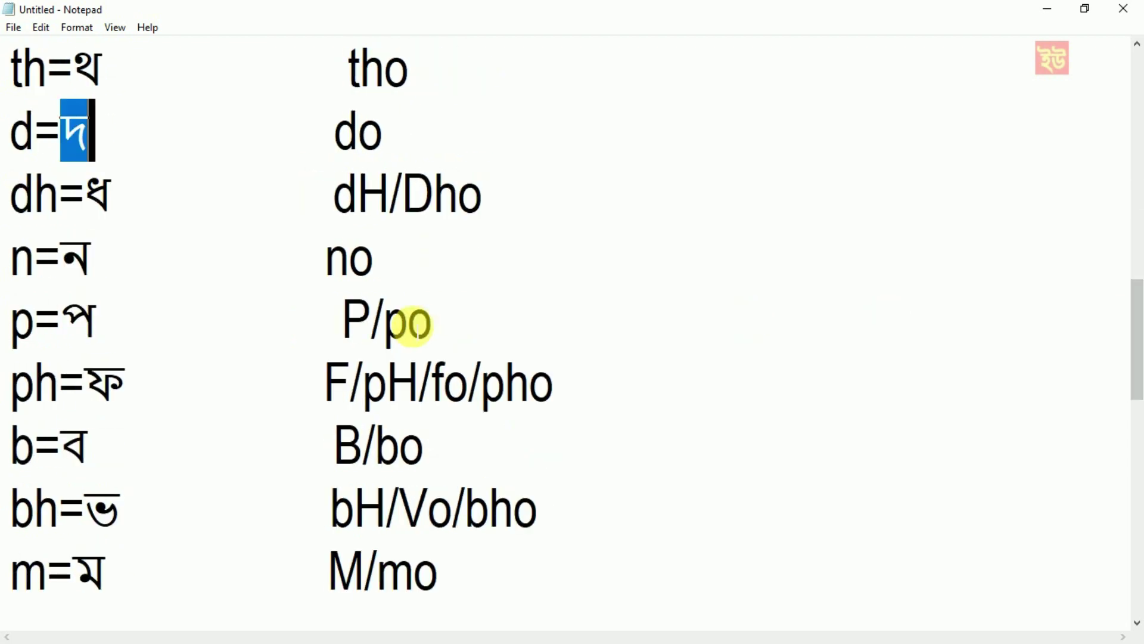
click(62, 194)
drag(63, 194, 13, 192)
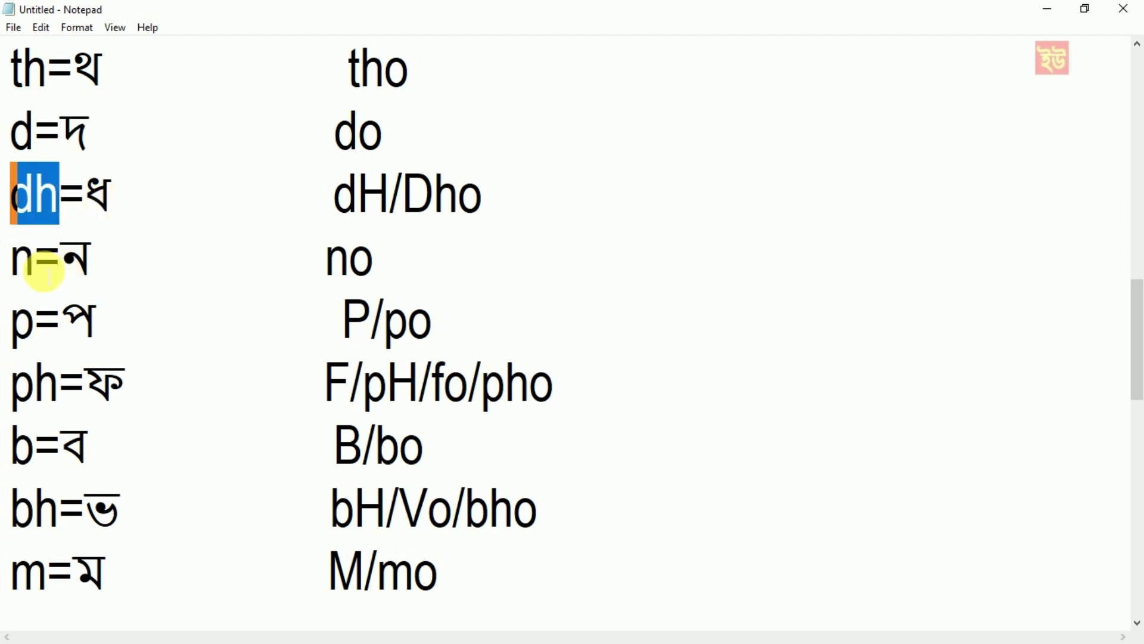
drag(37, 265, 10, 268)
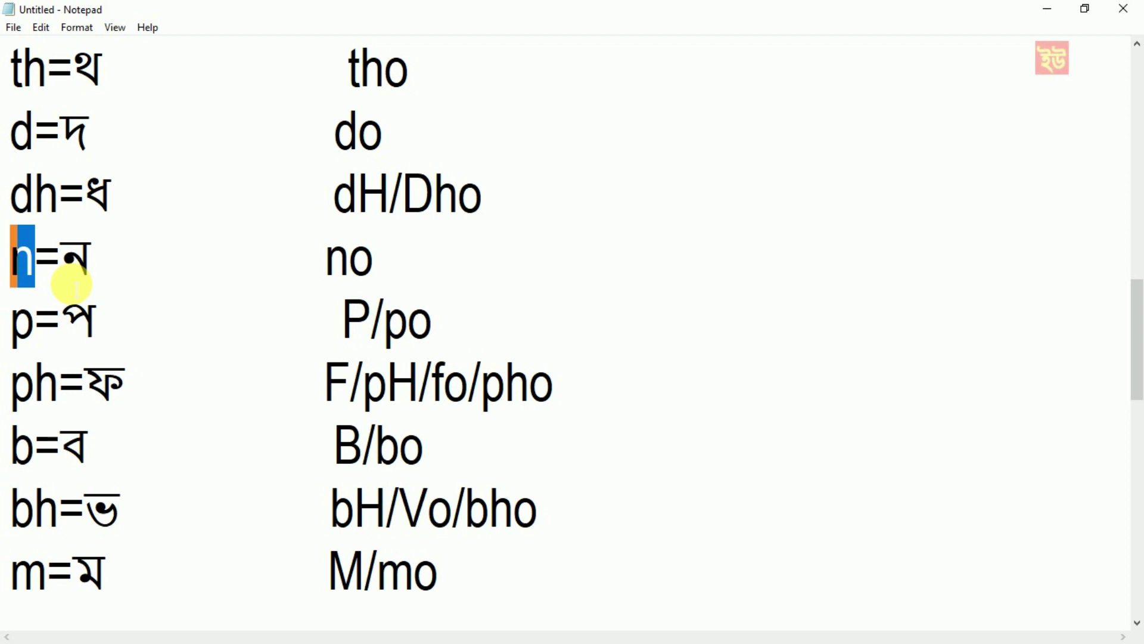
Highlight the p, ph and b keys in the entries for প, ফ and ব, one after another.
click(36, 320)
drag(36, 320, 11, 322)
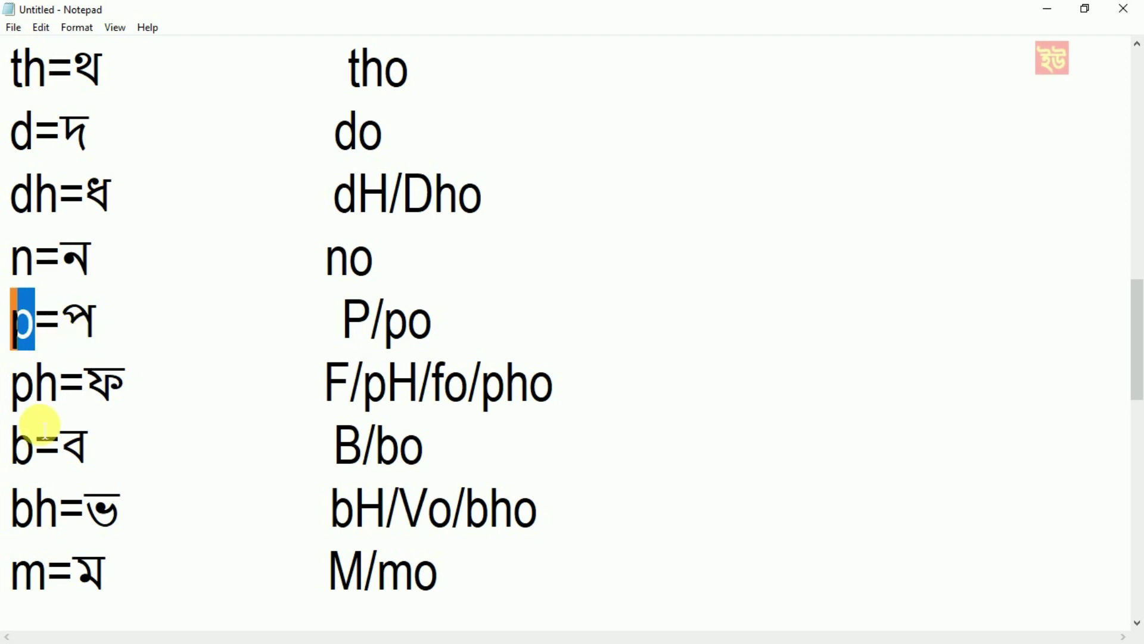
click(57, 405)
drag(57, 405, 12, 384)
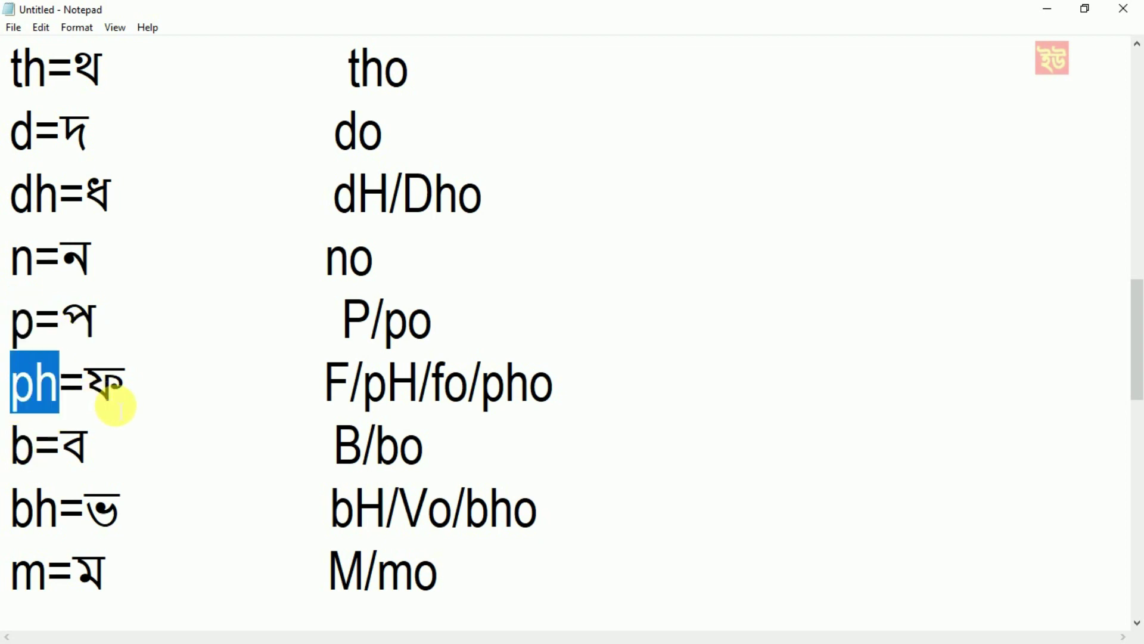
click(40, 458)
drag(39, 459, 12, 459)
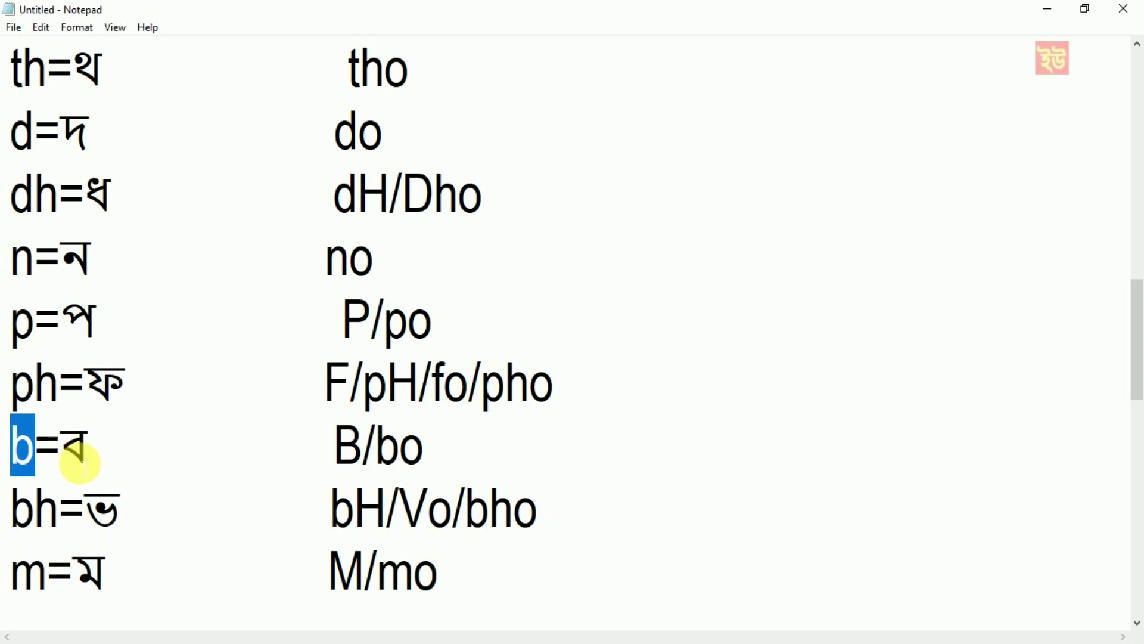
Highlight the bh key for ভ, compare it with b for ব, and highlight the m key for ম.
drag(59, 509, 12, 510)
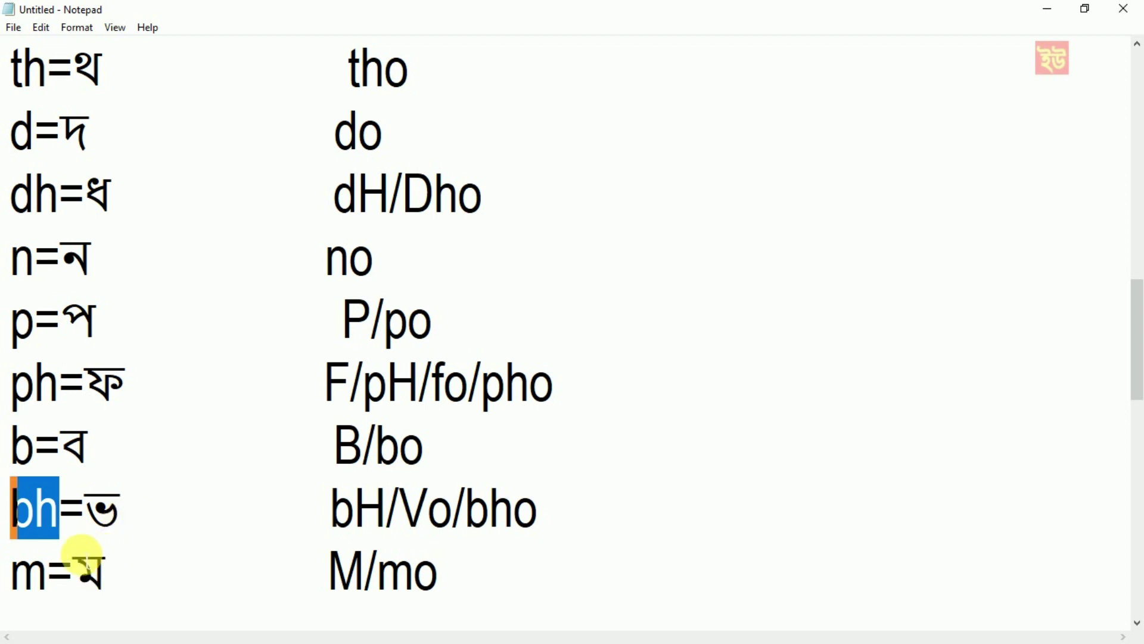
drag(37, 448, 18, 448)
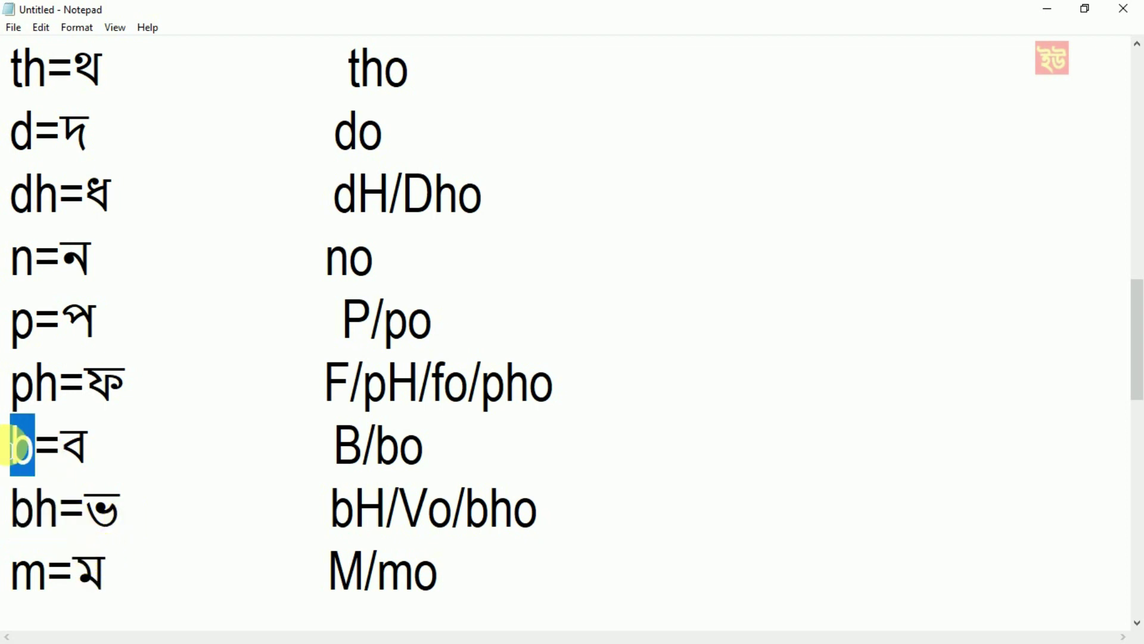
drag(69, 508, 14, 513)
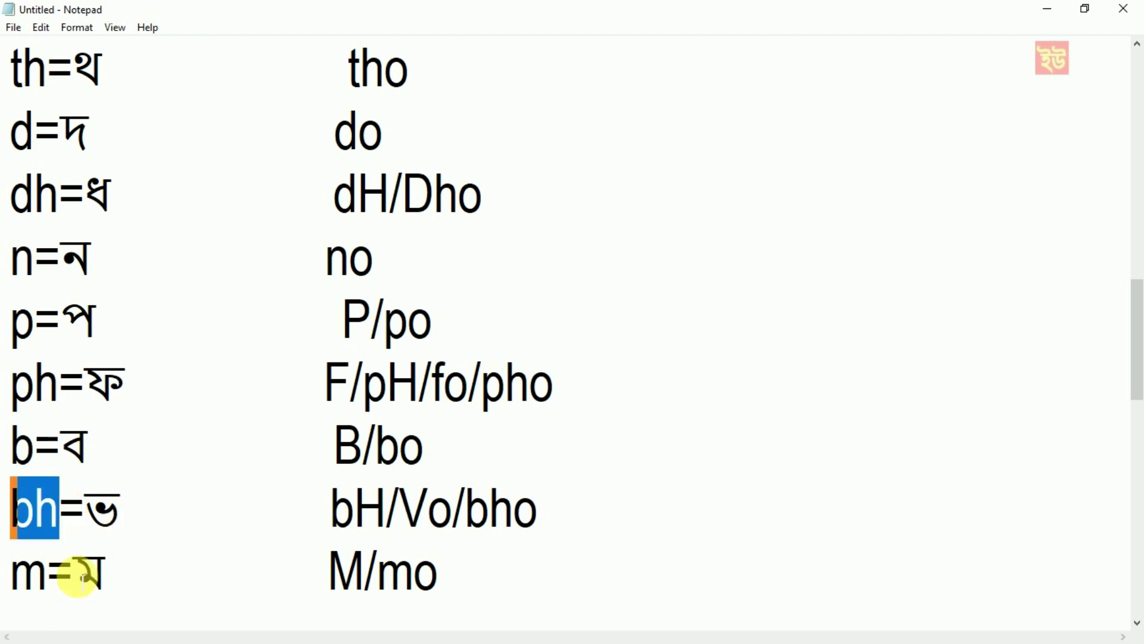
drag(38, 575, 14, 573)
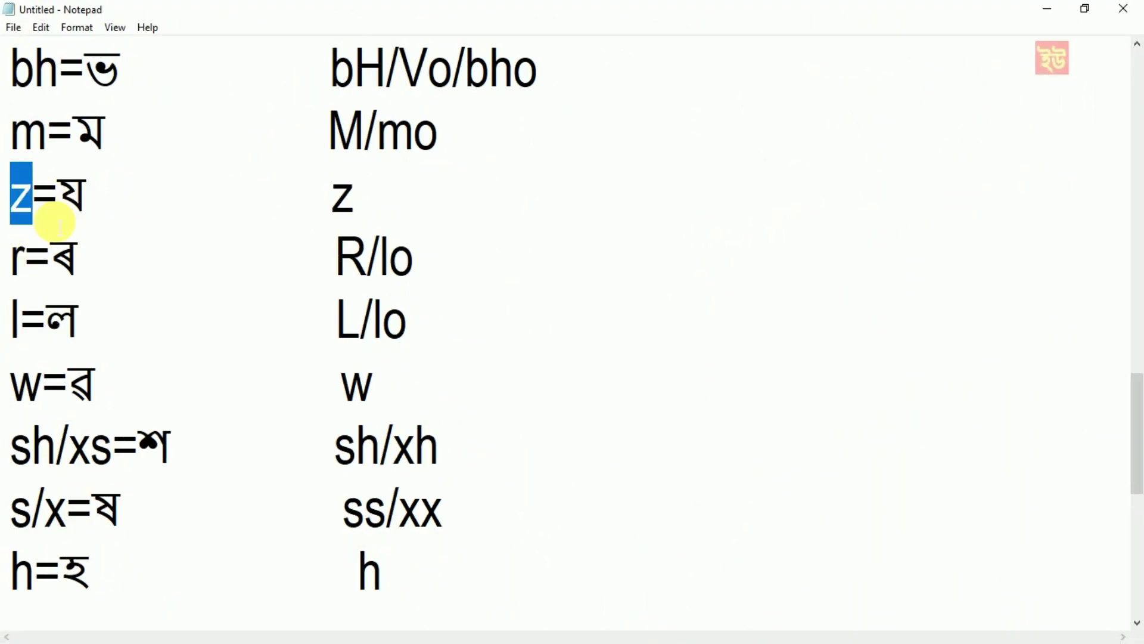
Highlight the r, l and w keys in the entries for ৰ, ল and ৱ.
drag(27, 256, 9, 257)
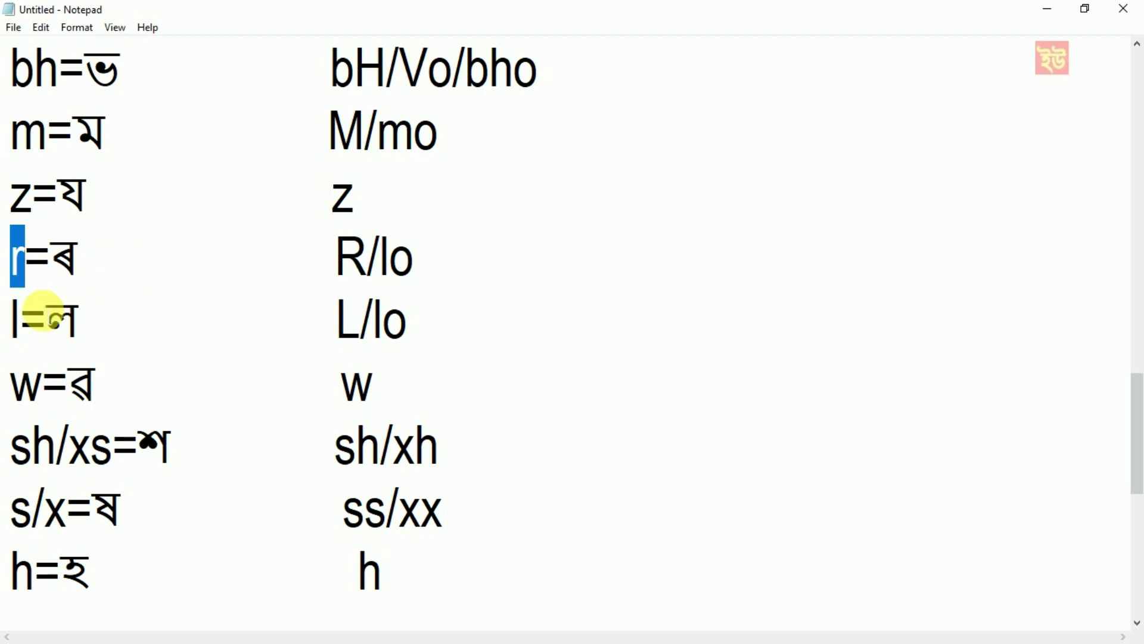
drag(27, 317, 11, 317)
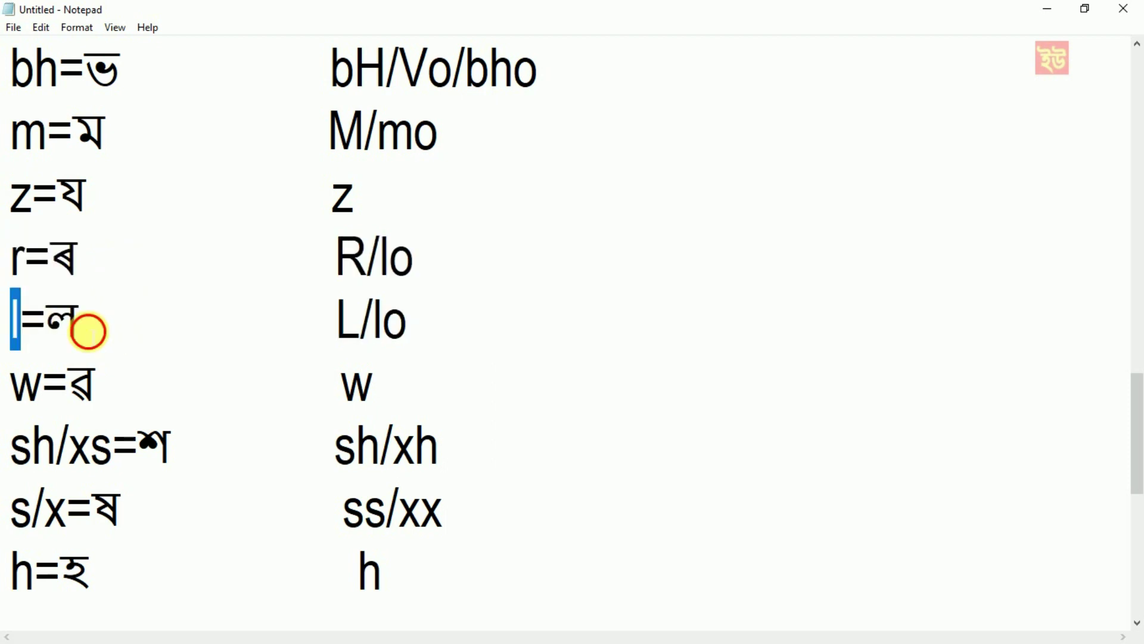
click(83, 328)
drag(44, 386, 12, 385)
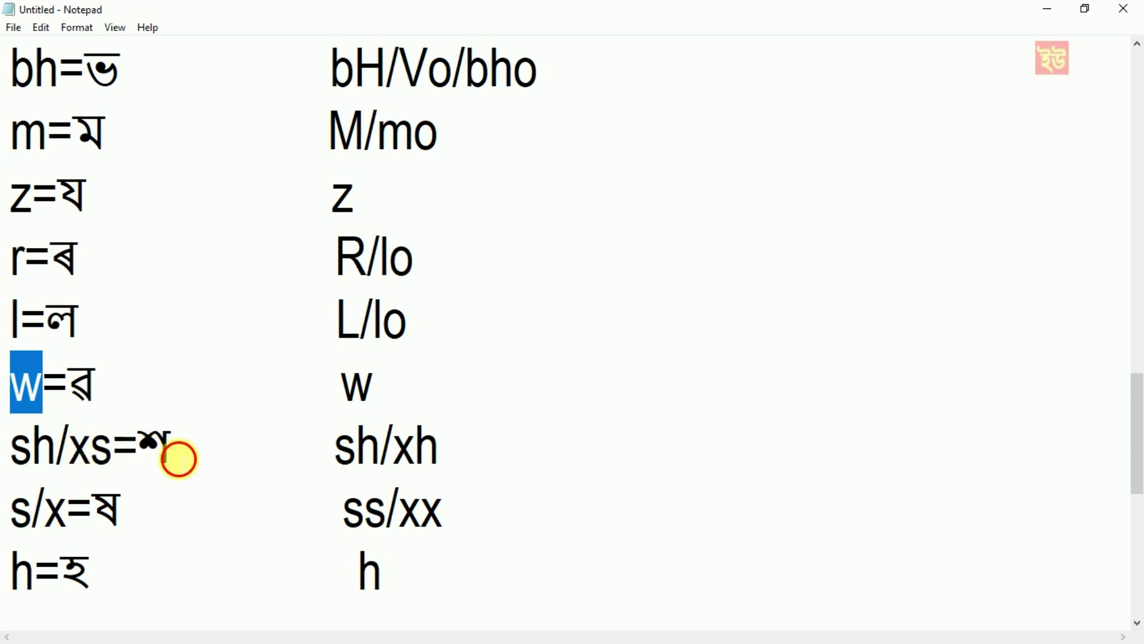
Highlight the letter শ with its sh and xs keys, and the s/x keys with their letter ষ.
drag(179, 460, 157, 459)
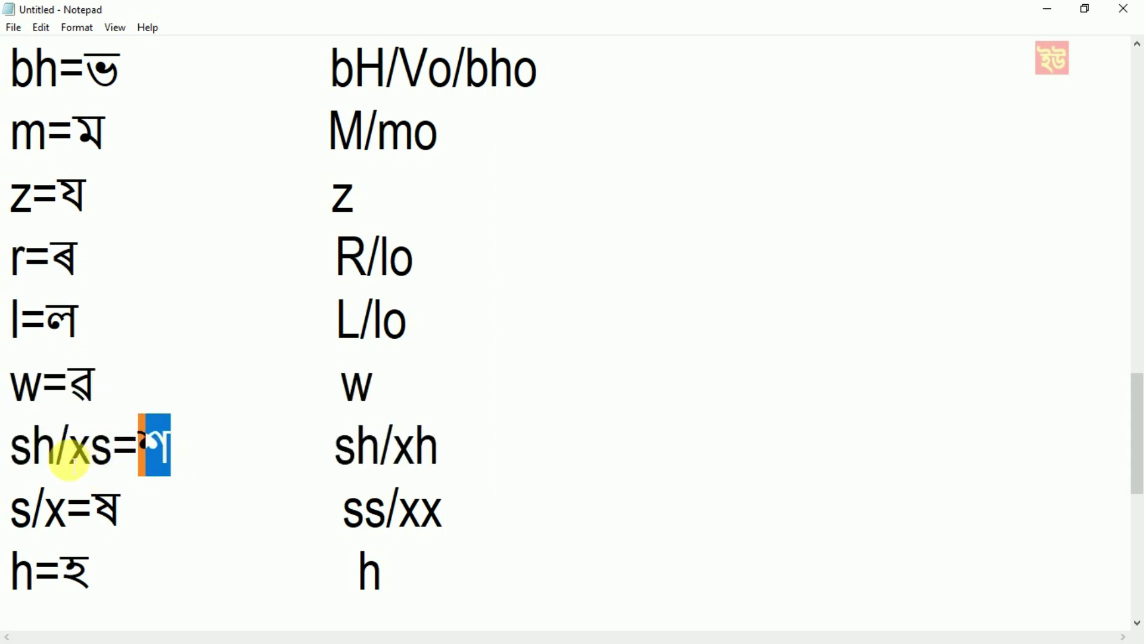
drag(57, 460, 12, 460)
drag(115, 462, 87, 466)
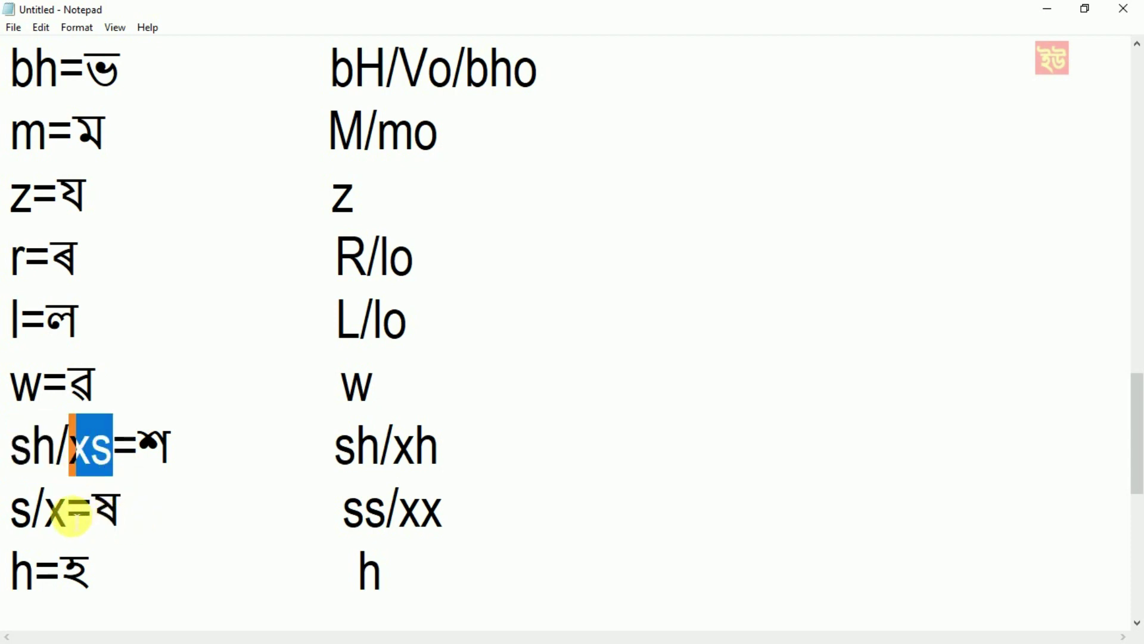
drag(67, 511, 12, 513)
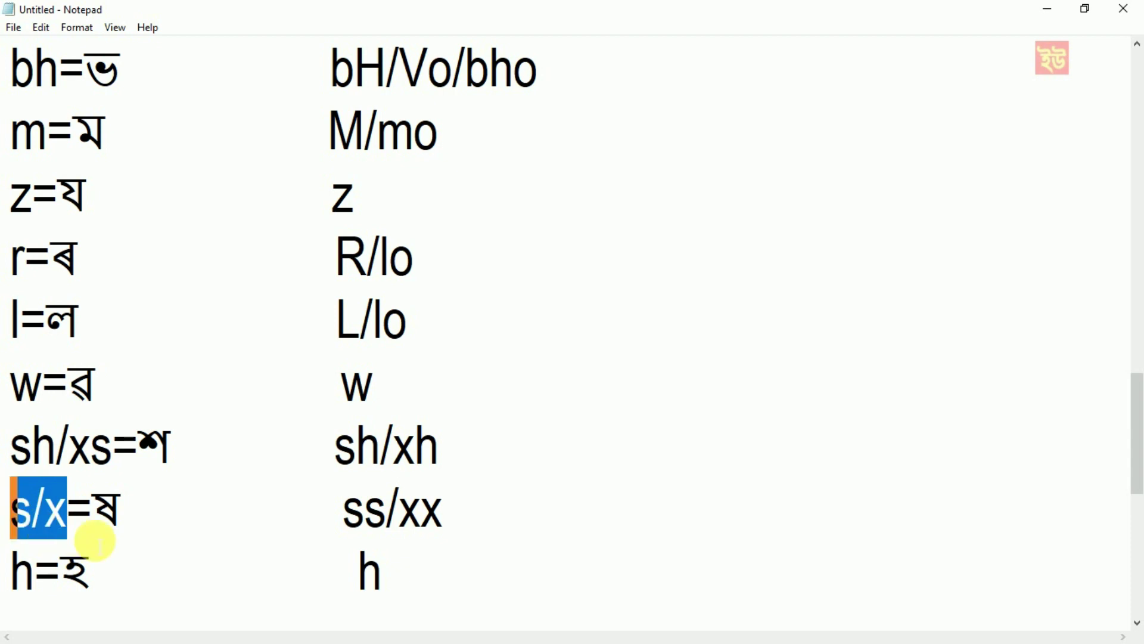
drag(121, 520, 107, 521)
Highlight the h key for হ, and the letter ক্ষ with its ksh key combination.
scroll(24, 322, down, 2)
drag(35, 322, 12, 322)
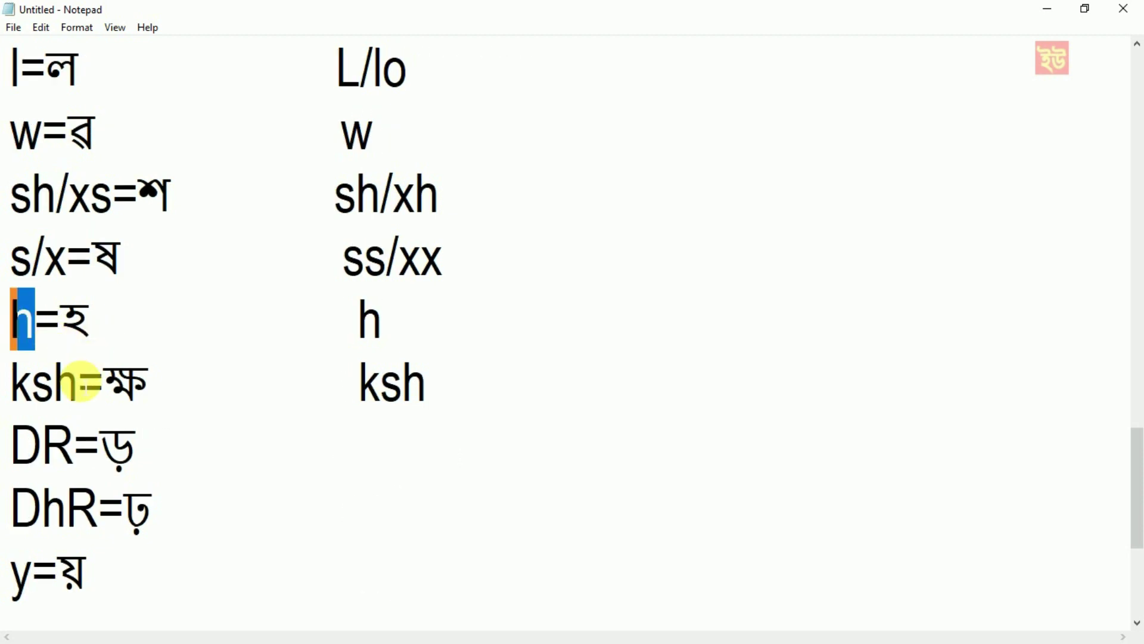
drag(149, 391, 125, 387)
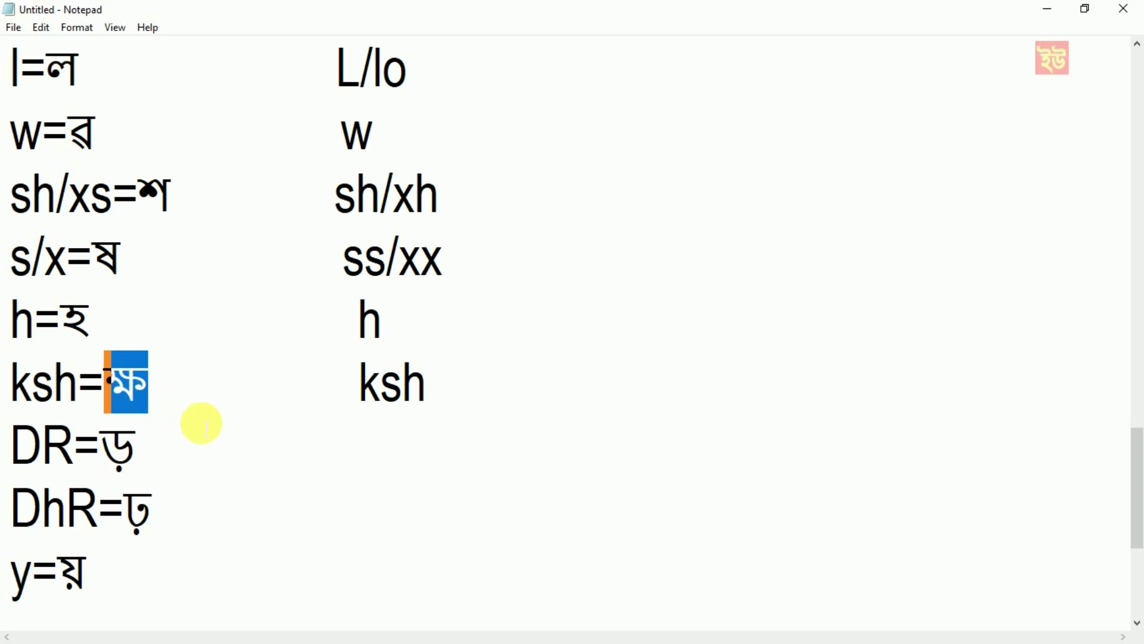
double_click(13, 387)
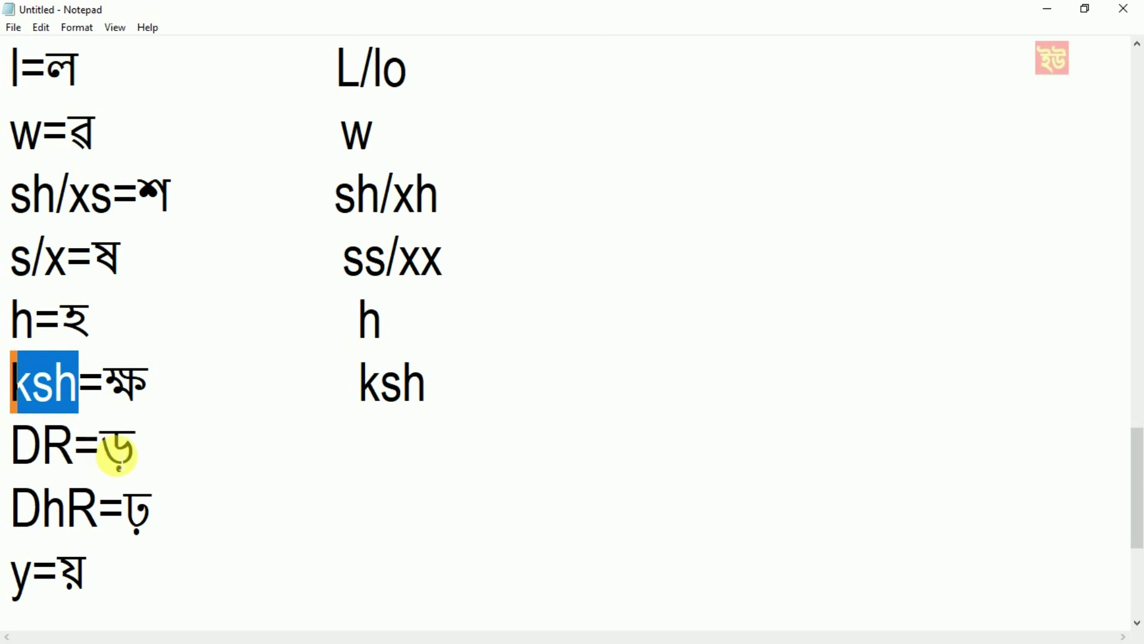
Highlight the DR, DhR and y keys in the entries for ড়, ঢ় and য়.
click(79, 454)
drag(79, 455, 12, 458)
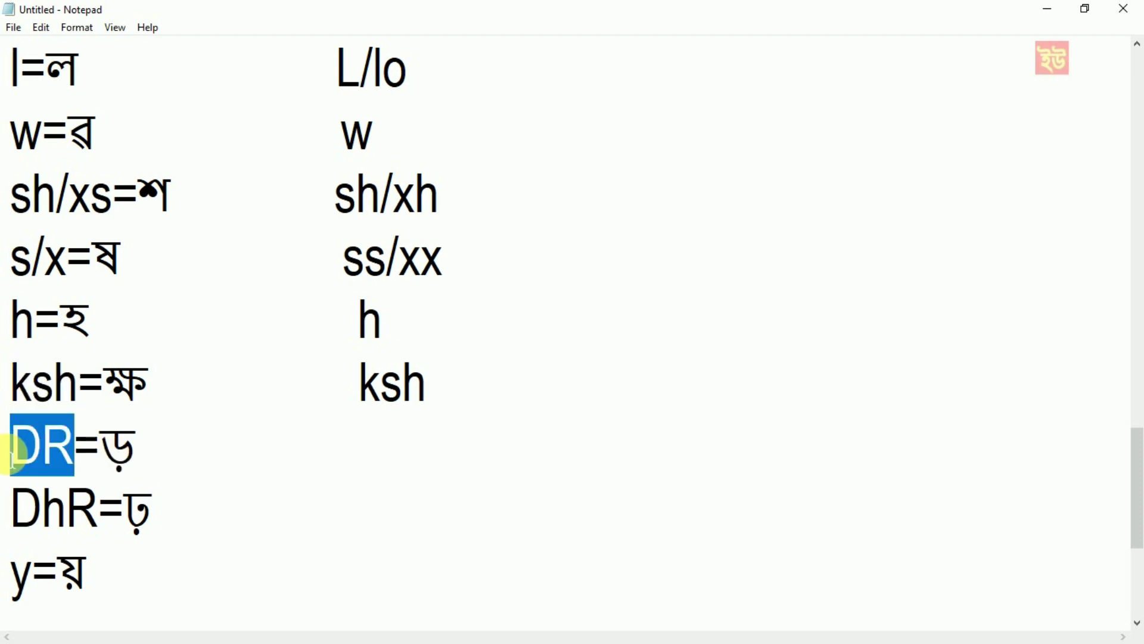
drag(1137, 498, 1132, 523)
click(104, 331)
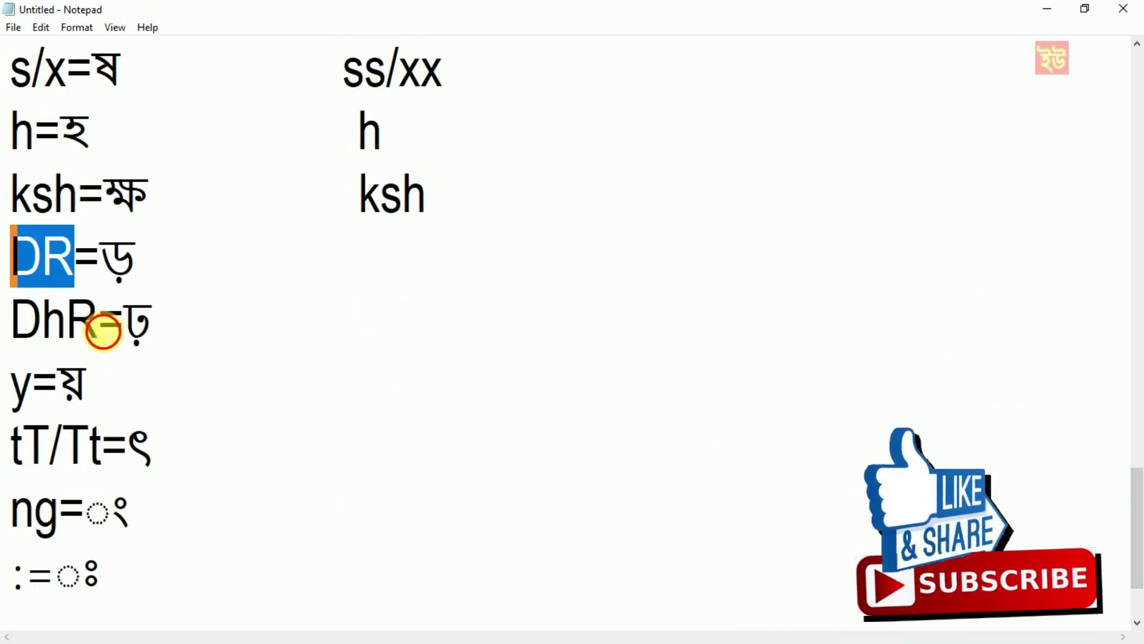
drag(103, 331, 13, 316)
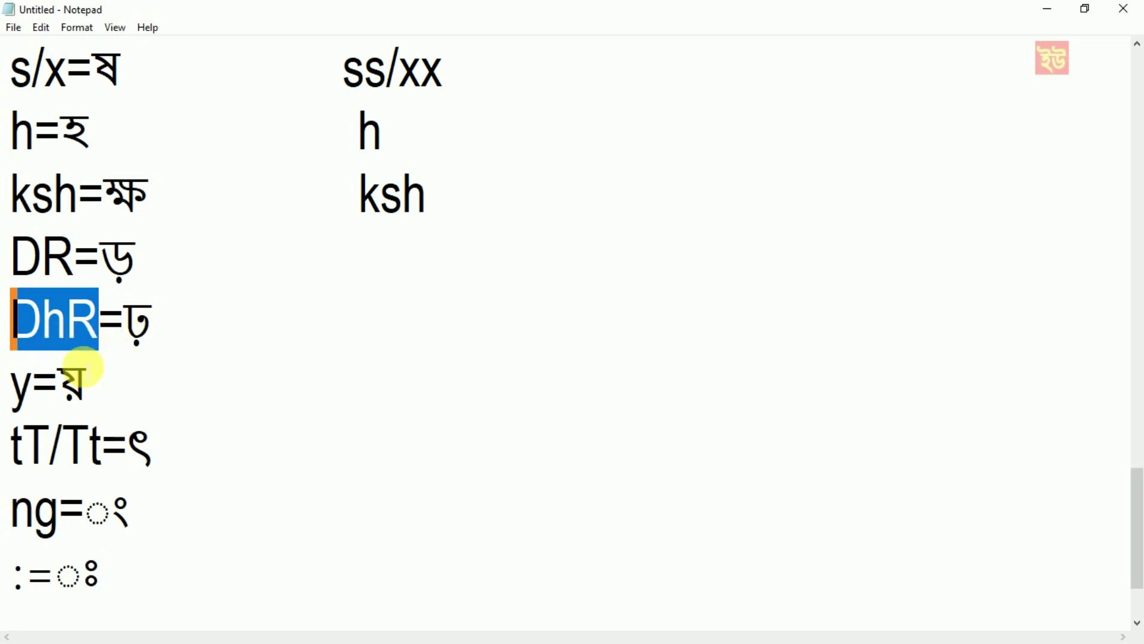
drag(33, 393, 13, 397)
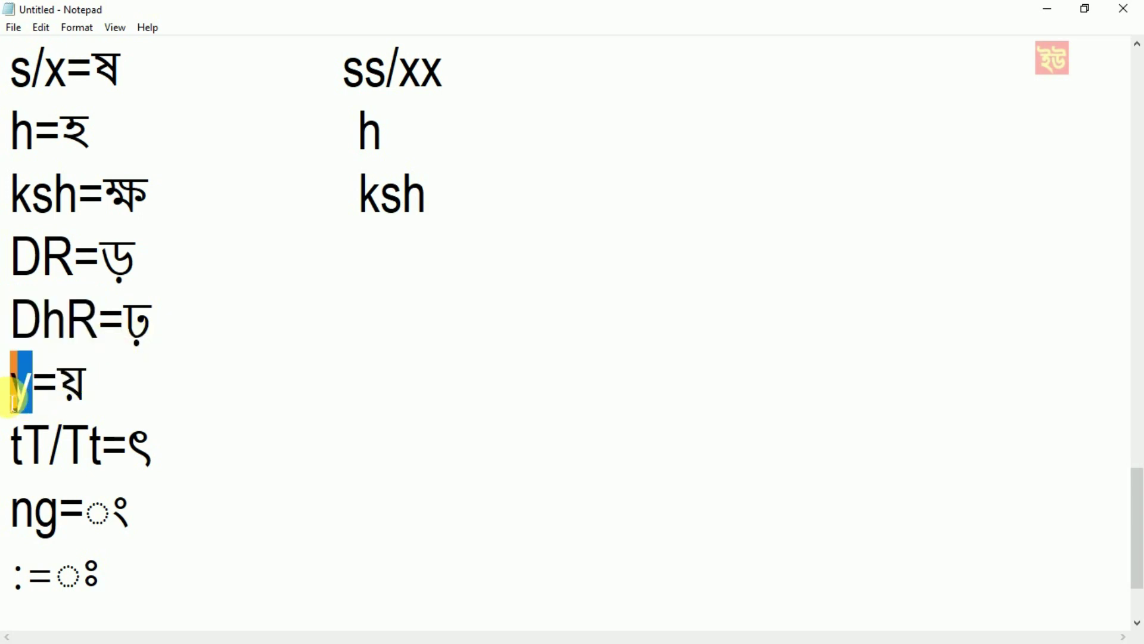
Highlight the tT alternative in the tT/Tt entry and its resulting letter ৎ.
drag(62, 444, 15, 445)
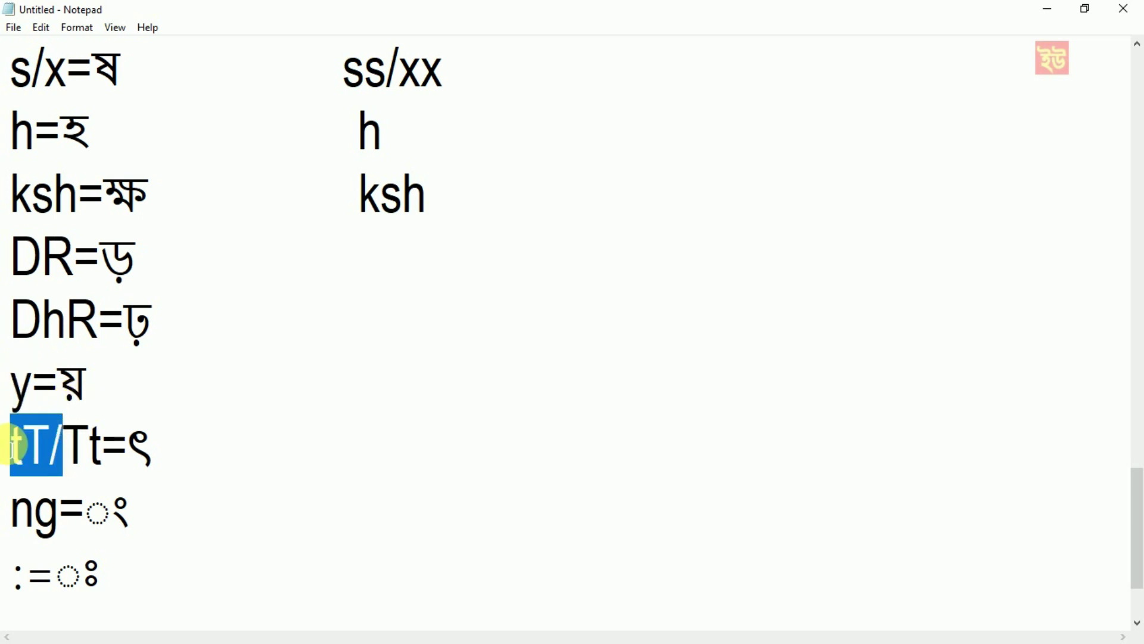
click(105, 447)
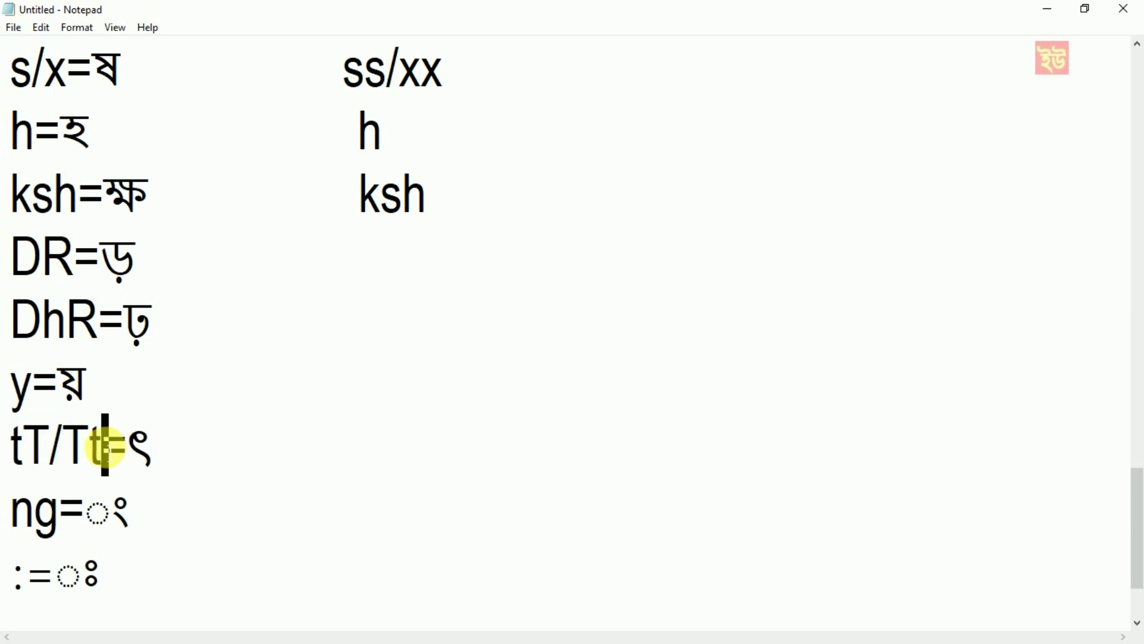
scroll(104, 381, down, 1)
key(shift+End)
drag(158, 327, 129, 321)
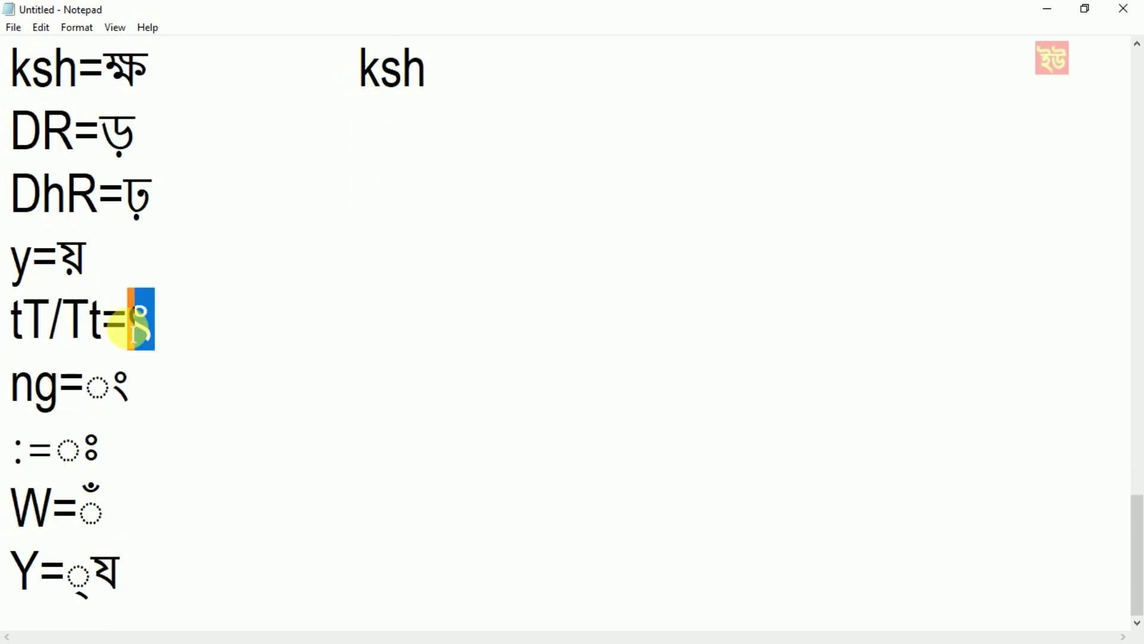
Highlight the ng key combination in the entry for the ং sign.
drag(60, 386, 13, 391)
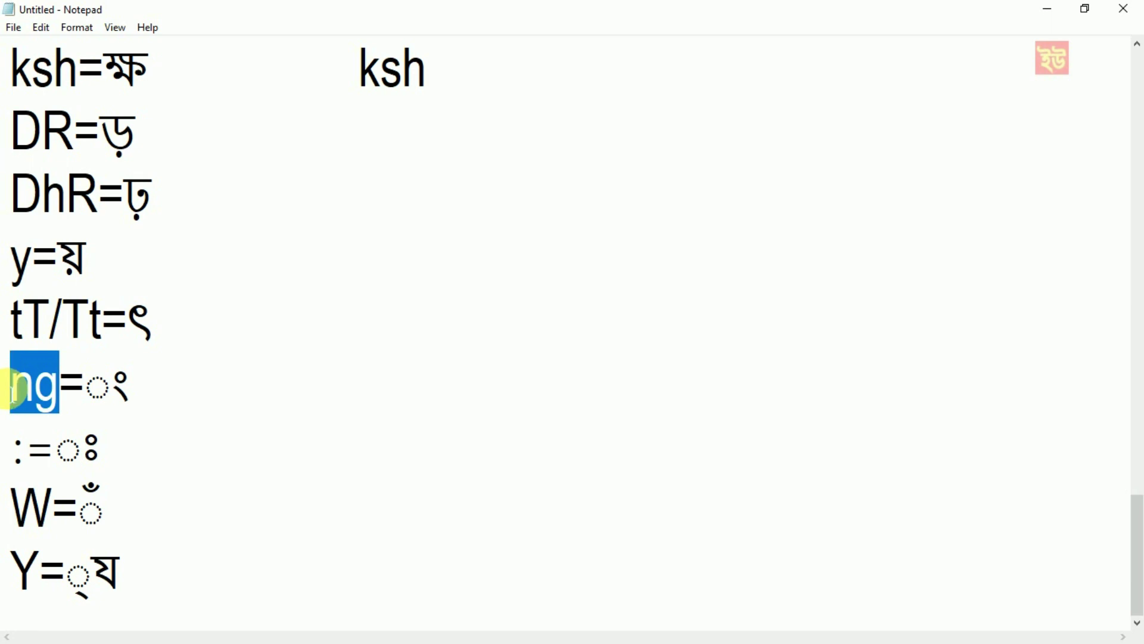
click(143, 391)
key(BackSpace)
key(BackSpace)
key(BackSpace)
key(BackSpace)
Highlight the ঃ sign and its colon key in the entry below ng.
drag(57, 453, 113, 461)
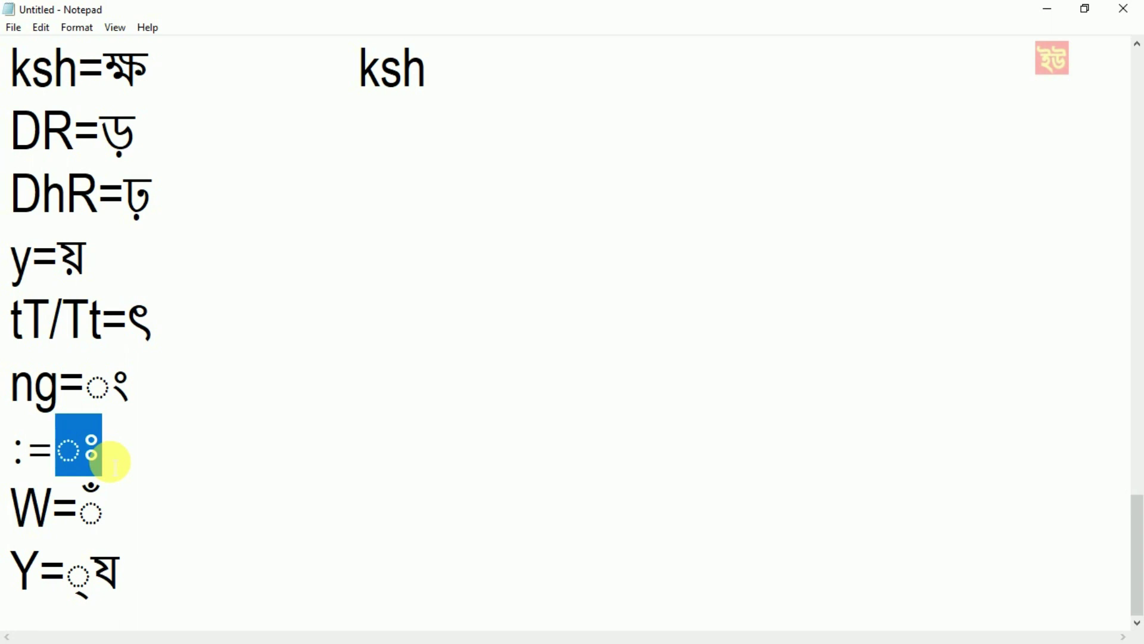
click(24, 461)
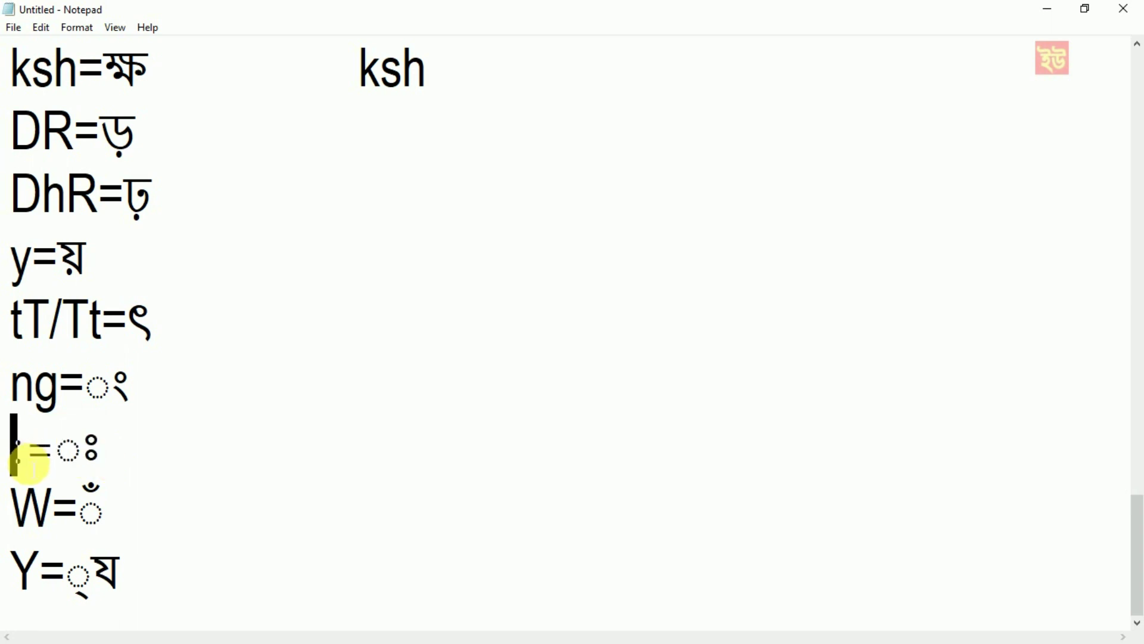
key(shift+Right)
drag(115, 452, 59, 450)
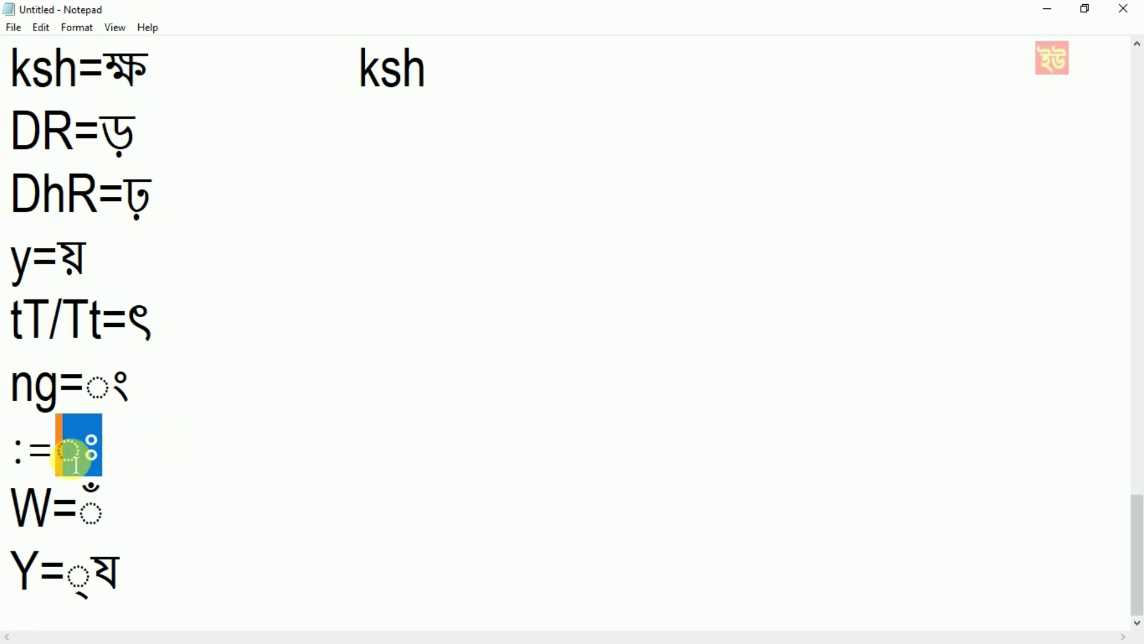
Highlight the capital W key for the ঁ sign and the capital Y key for ্য.
click(110, 506)
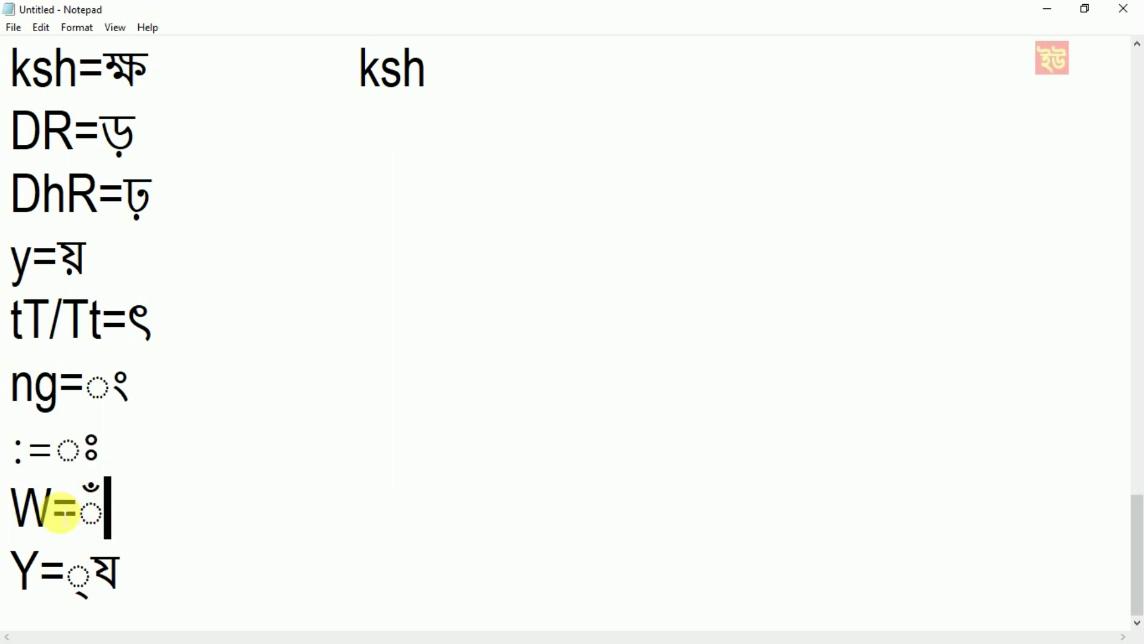
drag(60, 511, 12, 512)
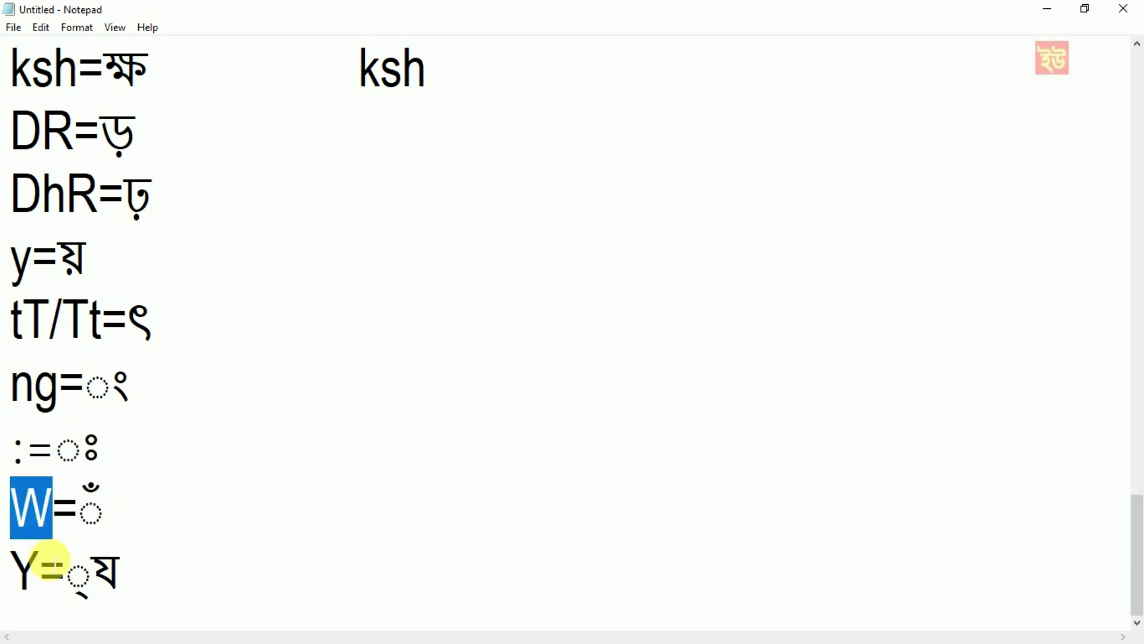
drag(45, 569, 12, 569)
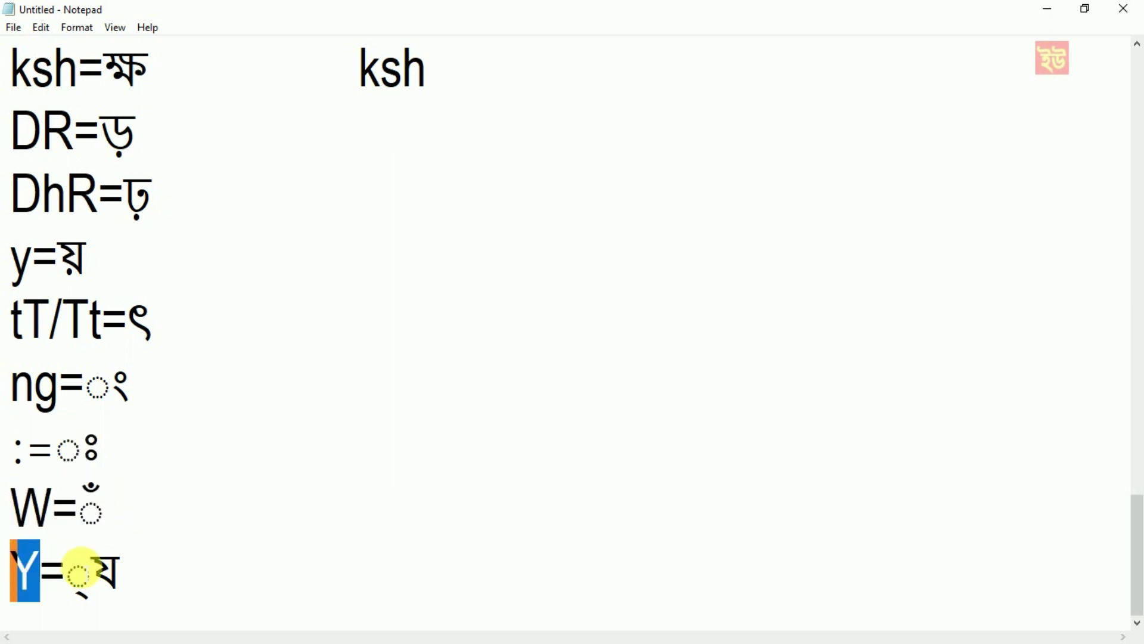
Replace the sign after "Y=" in the last entry with the example conjunct হ্য.
click(138, 578)
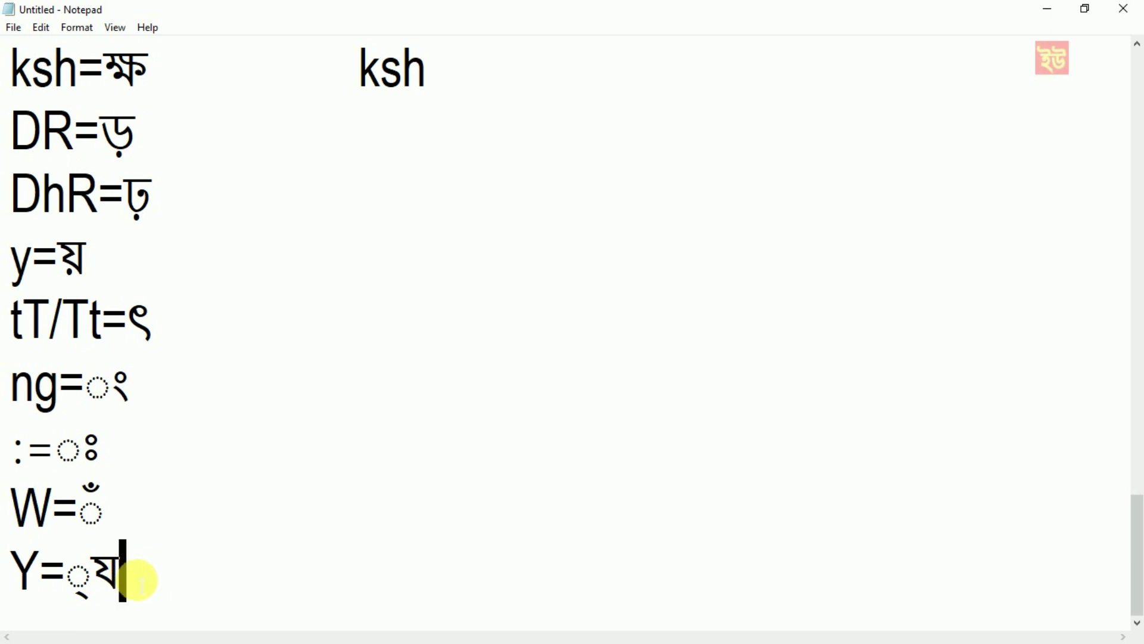
key(BackSpace)
key(BackSpace)
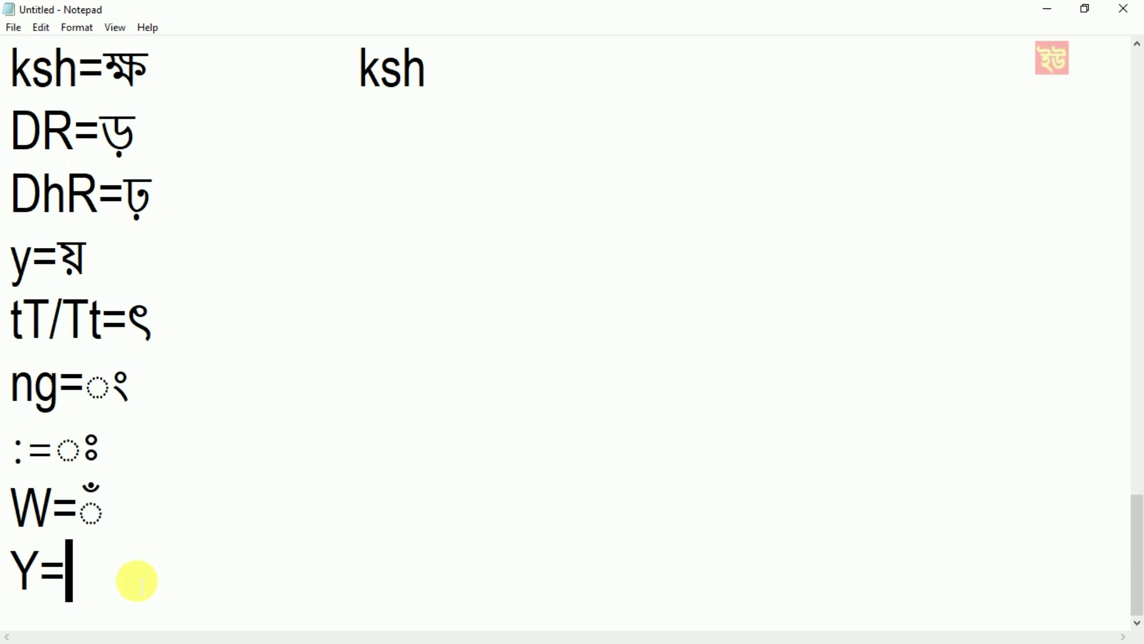
text(হ)
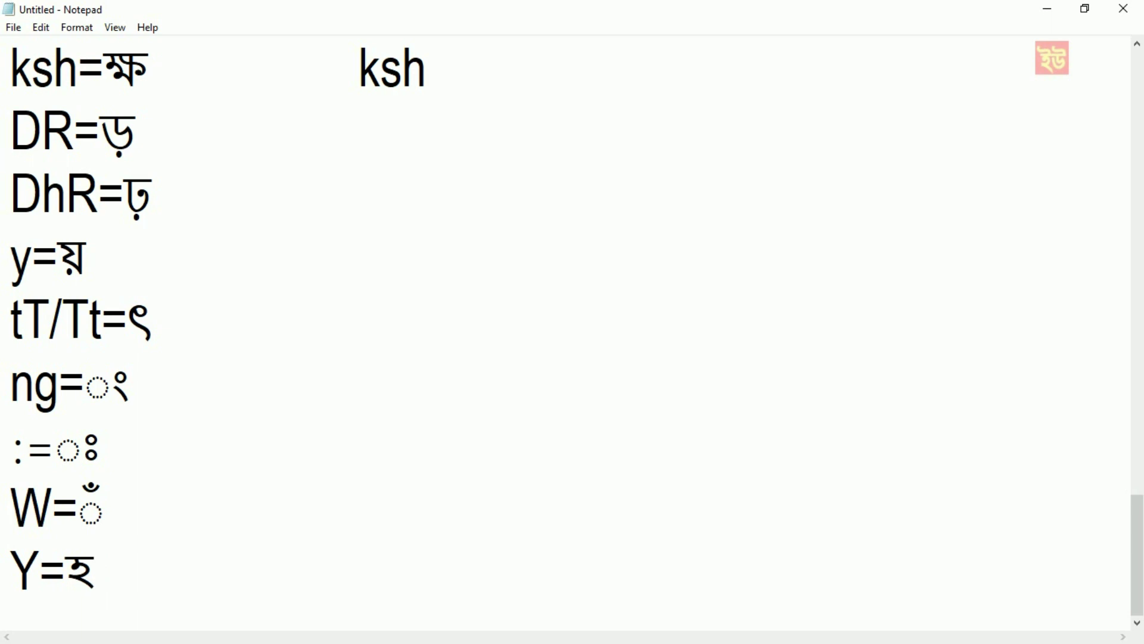
text(্য)
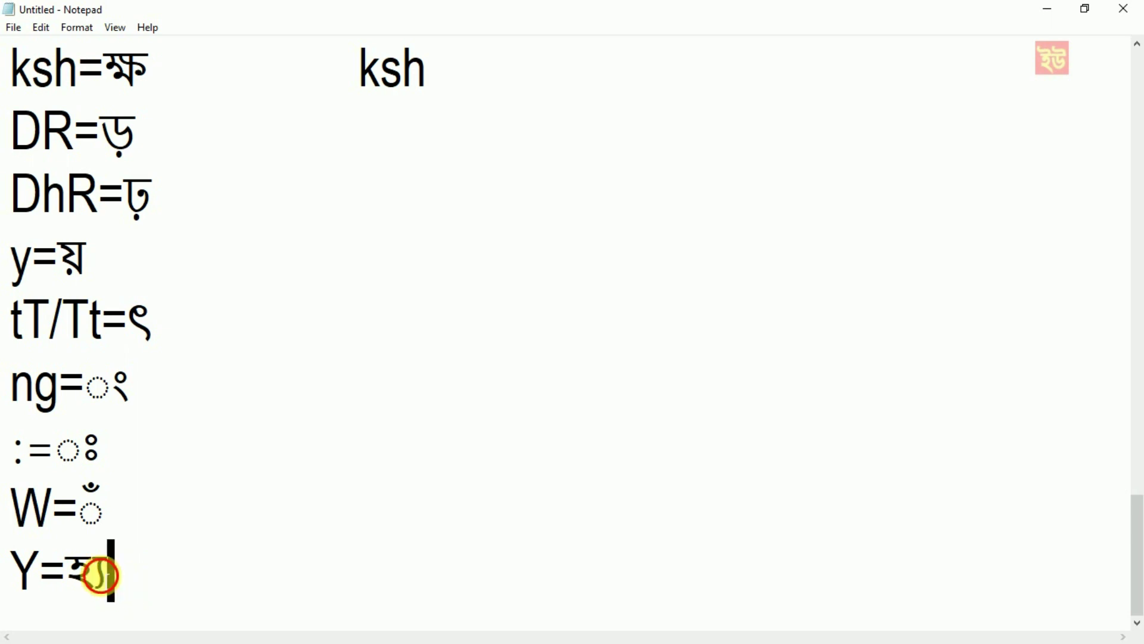
scroll(1120, 519, up, 15)
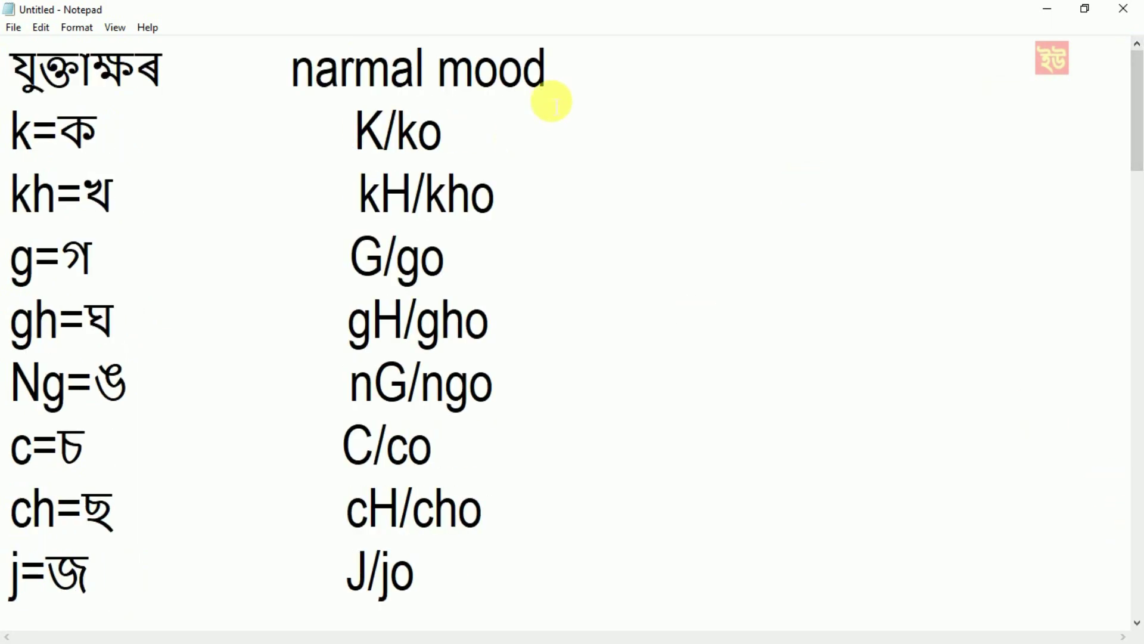
Highlight the "narmal mood" heading and the K and kH keys in the entries beneath it.
drag(543, 70, 279, 67)
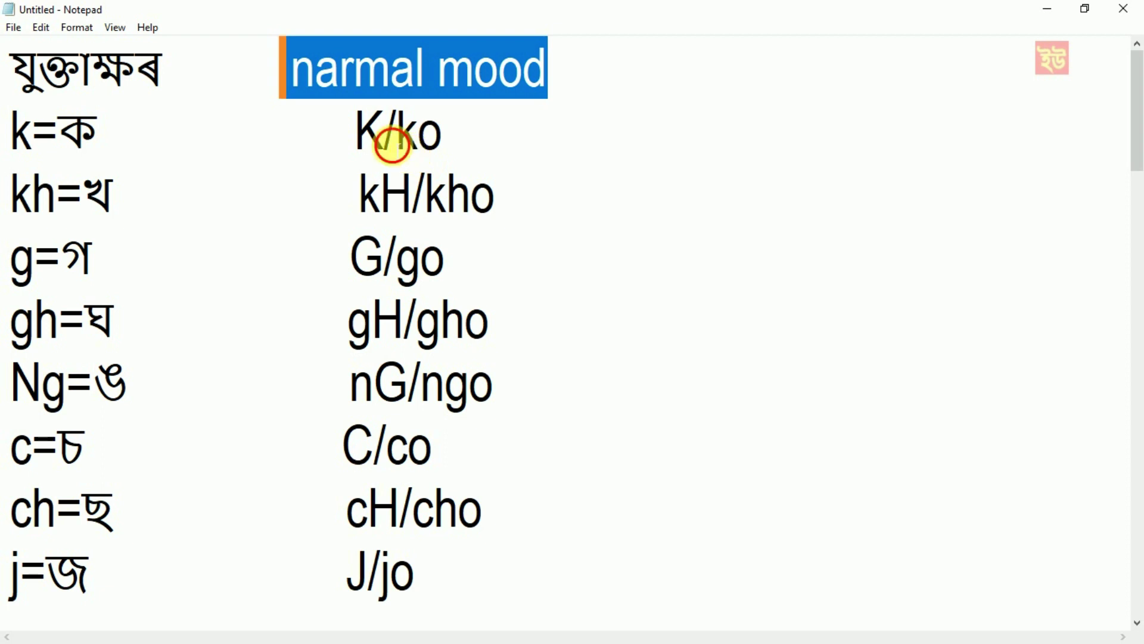
drag(385, 141, 368, 145)
drag(362, 195, 412, 195)
Highlight the block of entries at the end of the list, from "DR=" down to "Y=", and clear the selection.
scroll(1132, 289, down, 7)
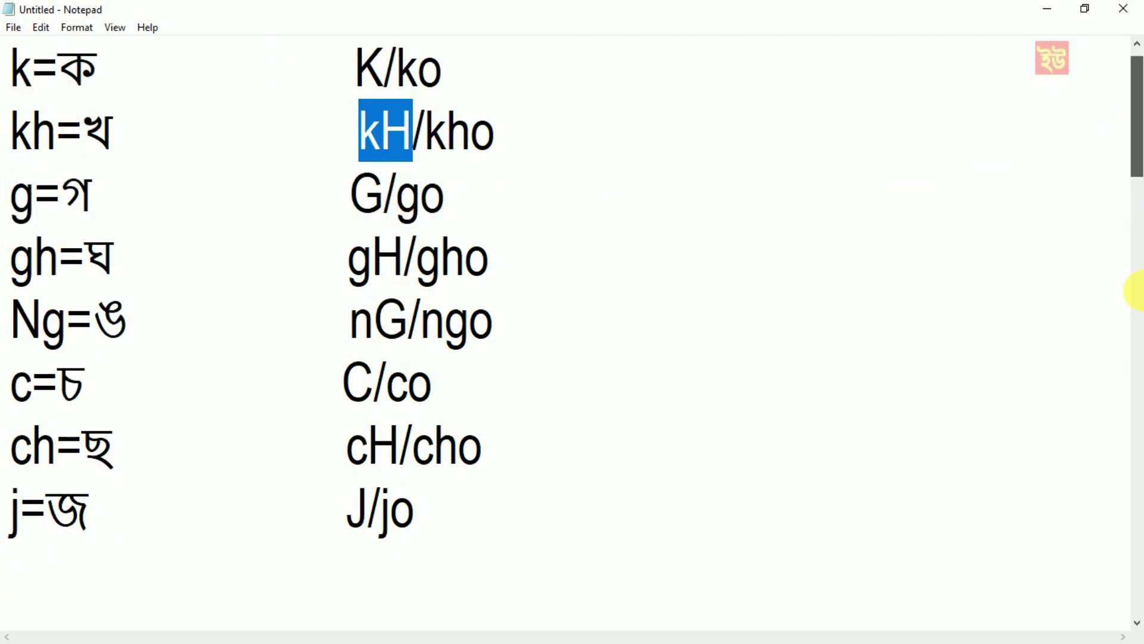
scroll(1137, 413, down, 5)
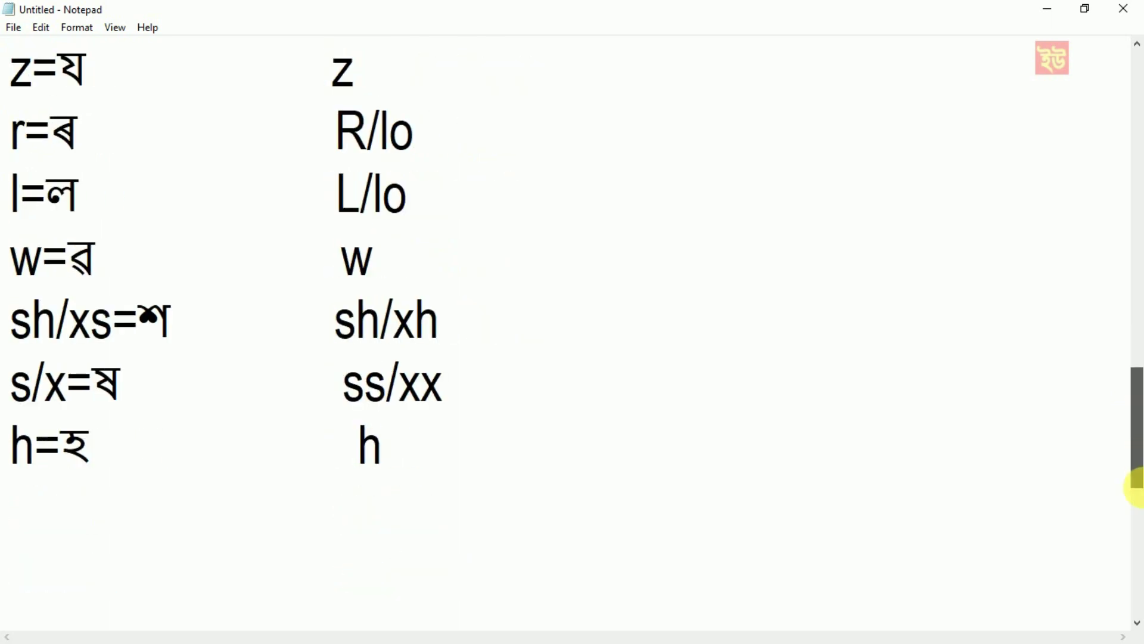
scroll(1137, 575, down, 1)
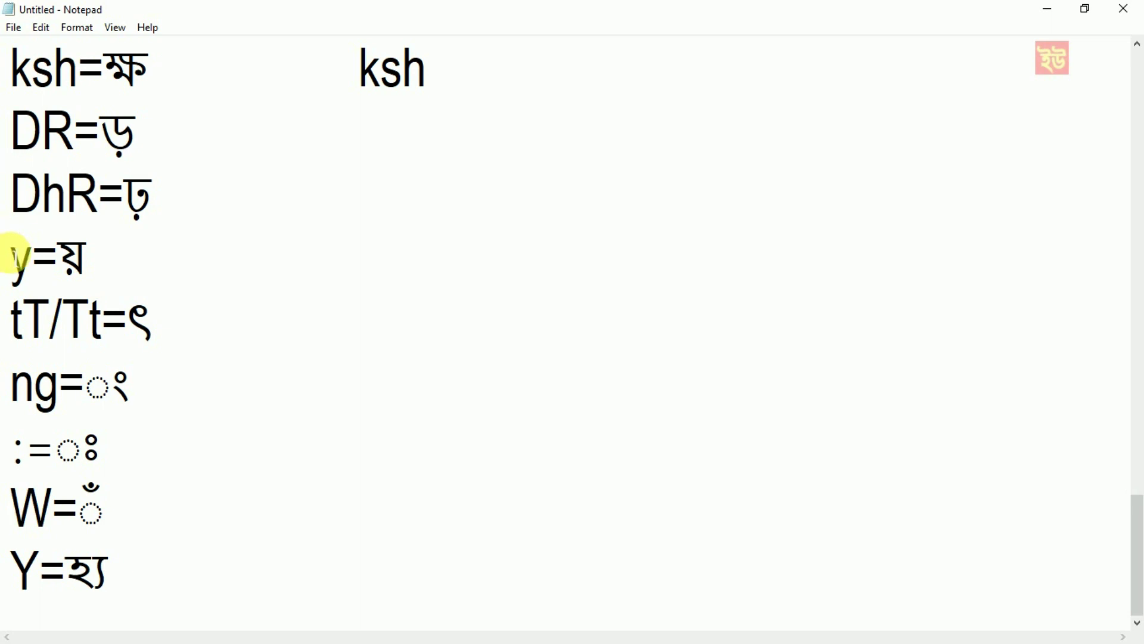
drag(12, 158, 345, 638)
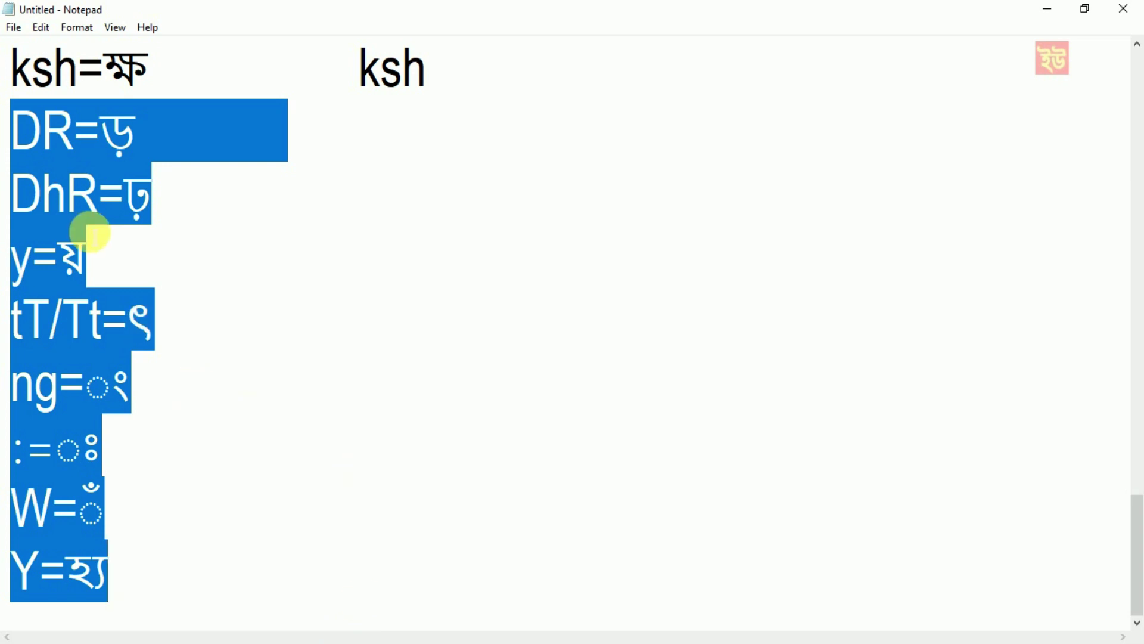
click(45, 152)
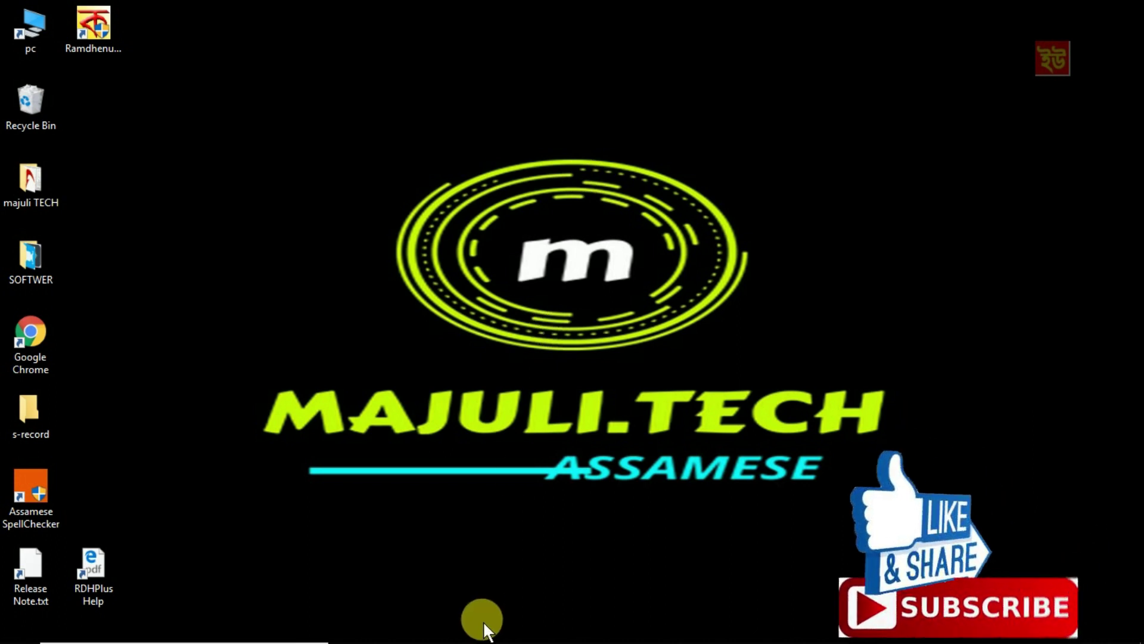
Switch to the Notepad vowel list and, in English typing mode, add "/a" after A in the first entry.
click(663, 291)
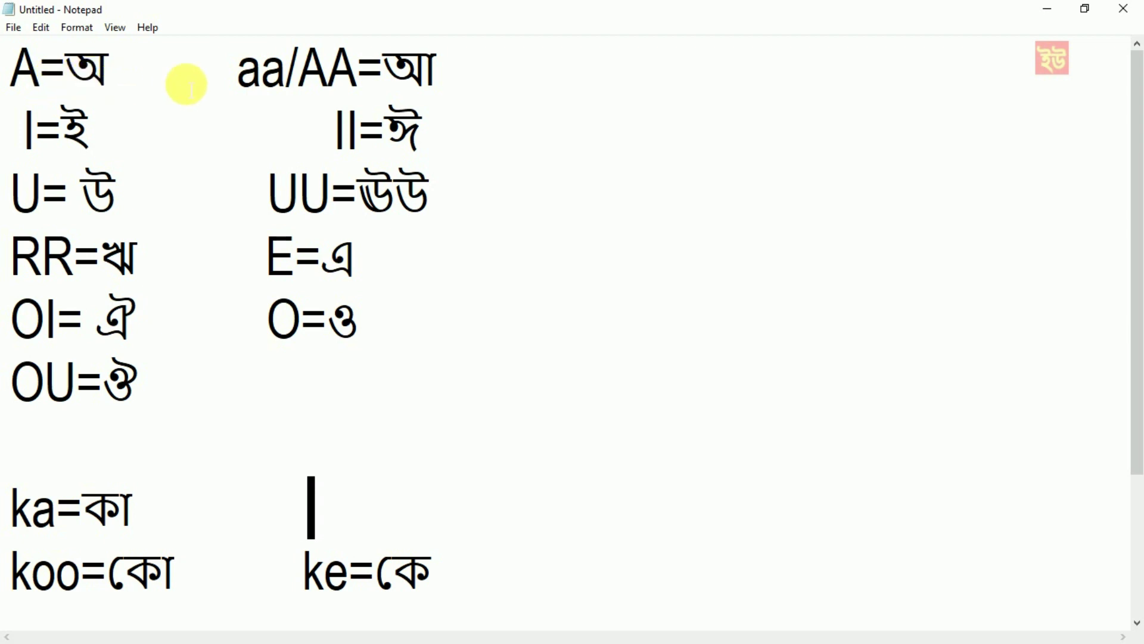
click(39, 68)
key(F12)
text(/a)
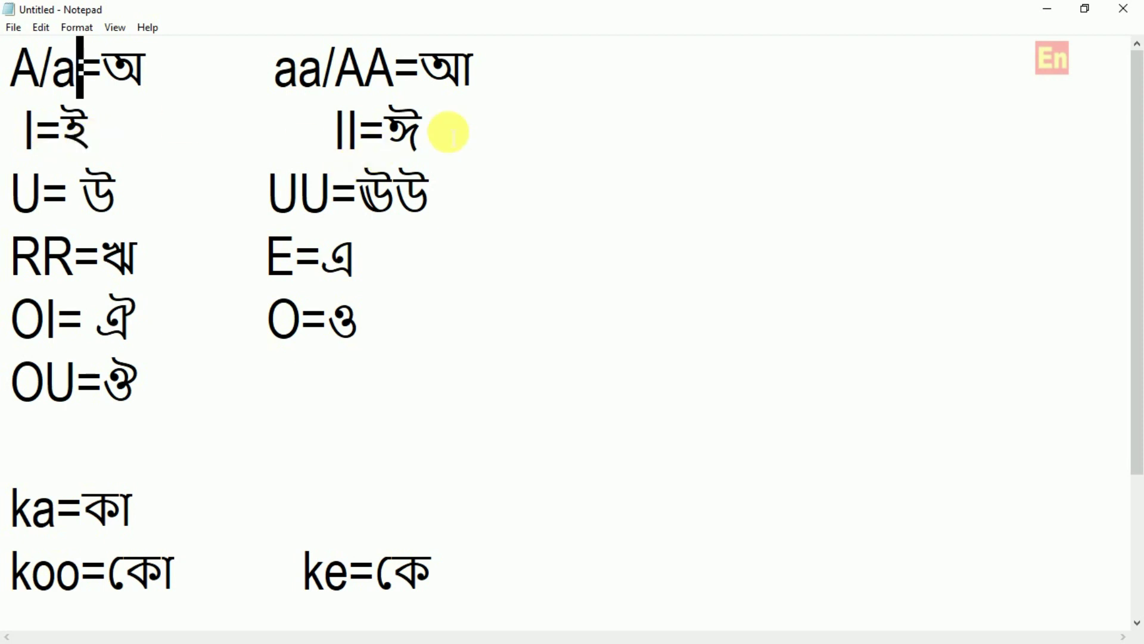
Highlight the II=ঈ vowel entry, the U key and its letter উ.
drag(449, 130, 319, 138)
drag(46, 188, 13, 206)
drag(100, 204, 68, 204)
Replace the letters after "UU=" with the single vowel ঊ.
drag(356, 199, 429, 200)
text(UU)
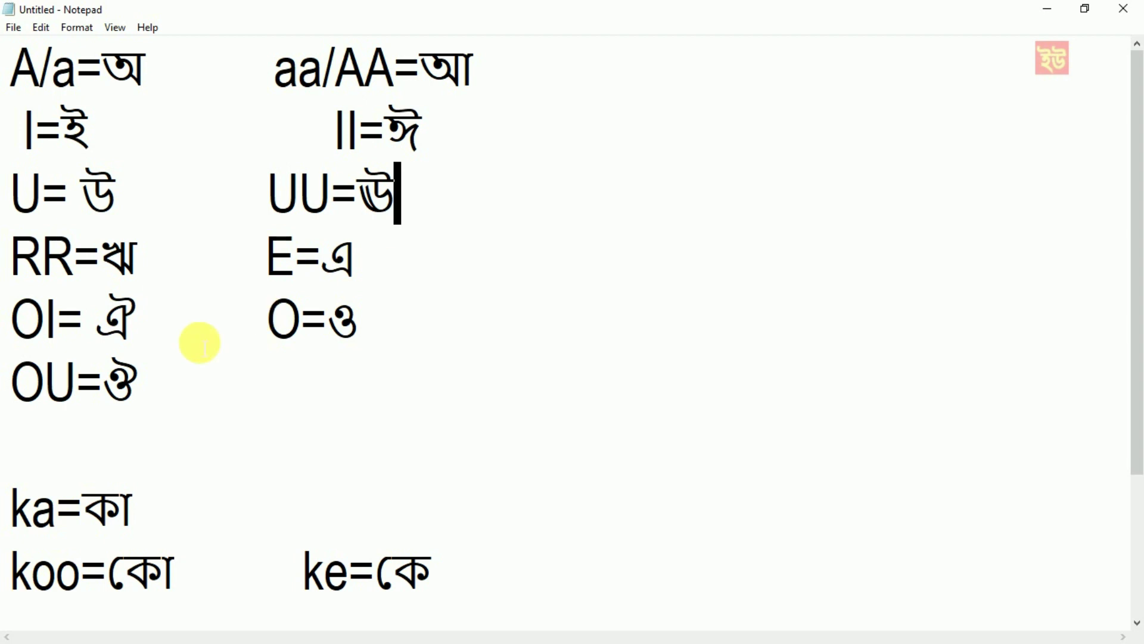
Highlight the RR key for ঋ, the E key for এ and the aa key for আ.
click(77, 272)
drag(78, 271, 12, 262)
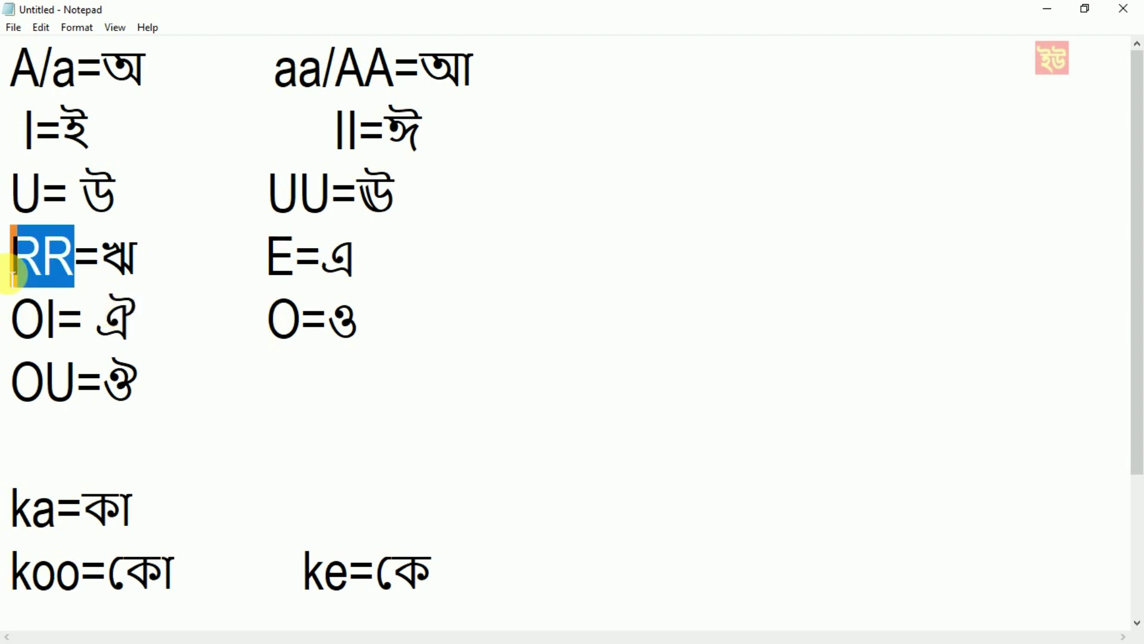
drag(301, 271, 269, 262)
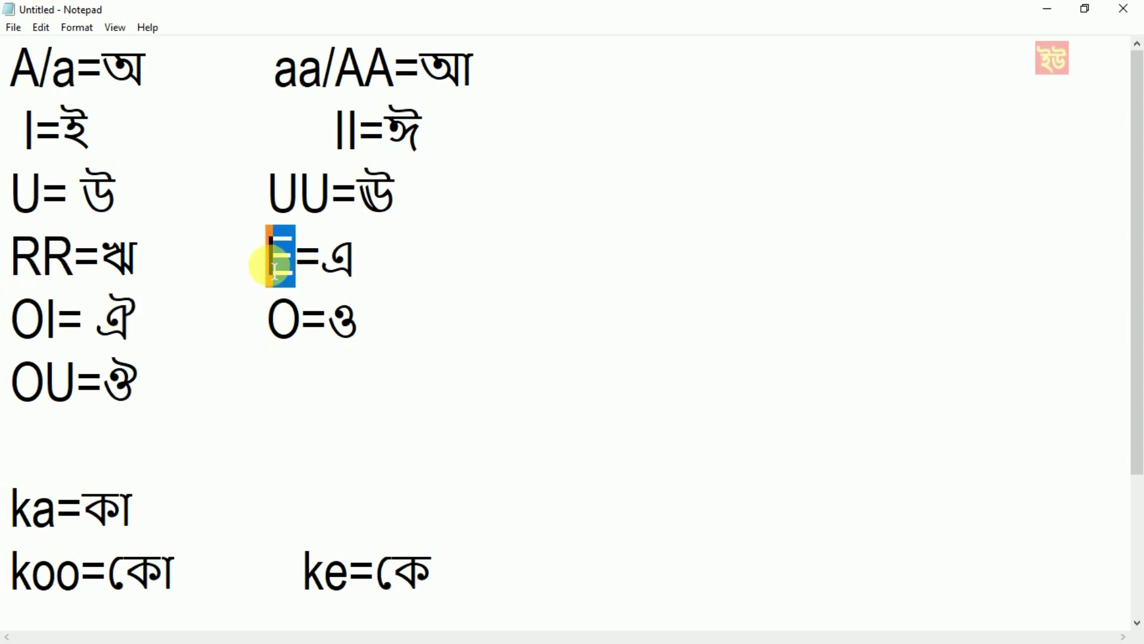
click(361, 262)
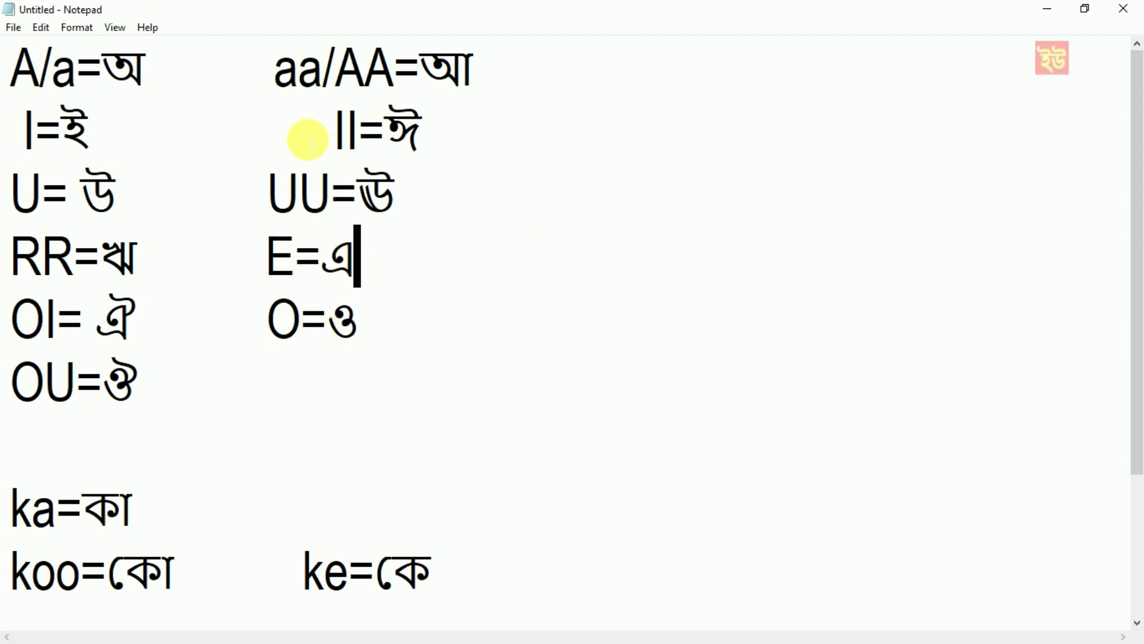
click(327, 68)
drag(322, 70, 251, 89)
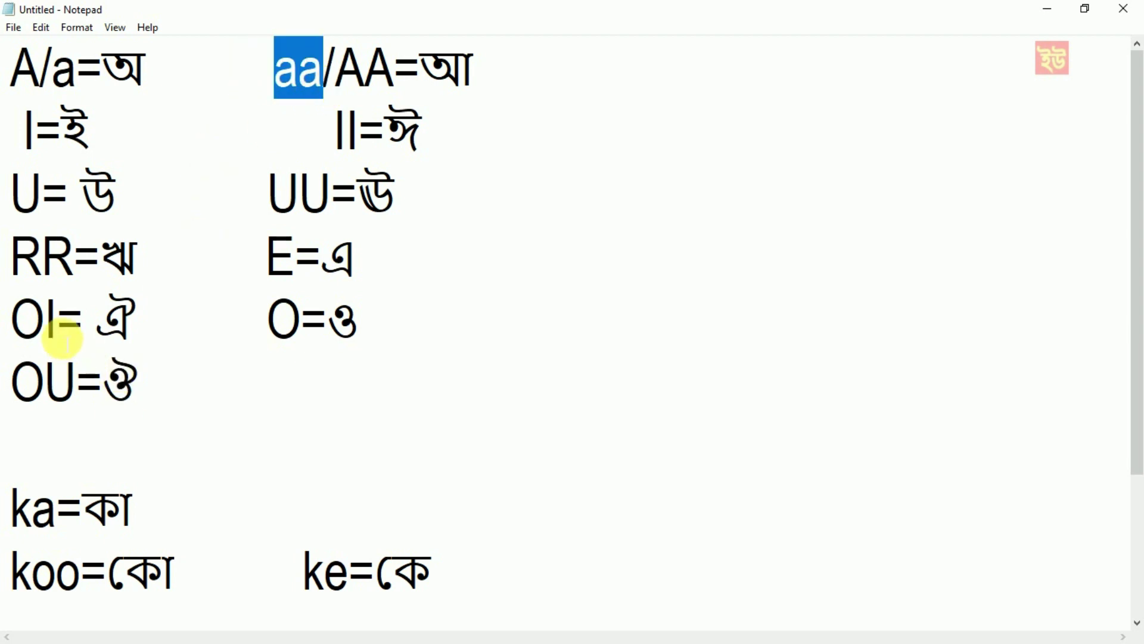
Highlight the OI, O and OU keys in the entries for ঐ, ও and ঔ.
drag(67, 341, 14, 338)
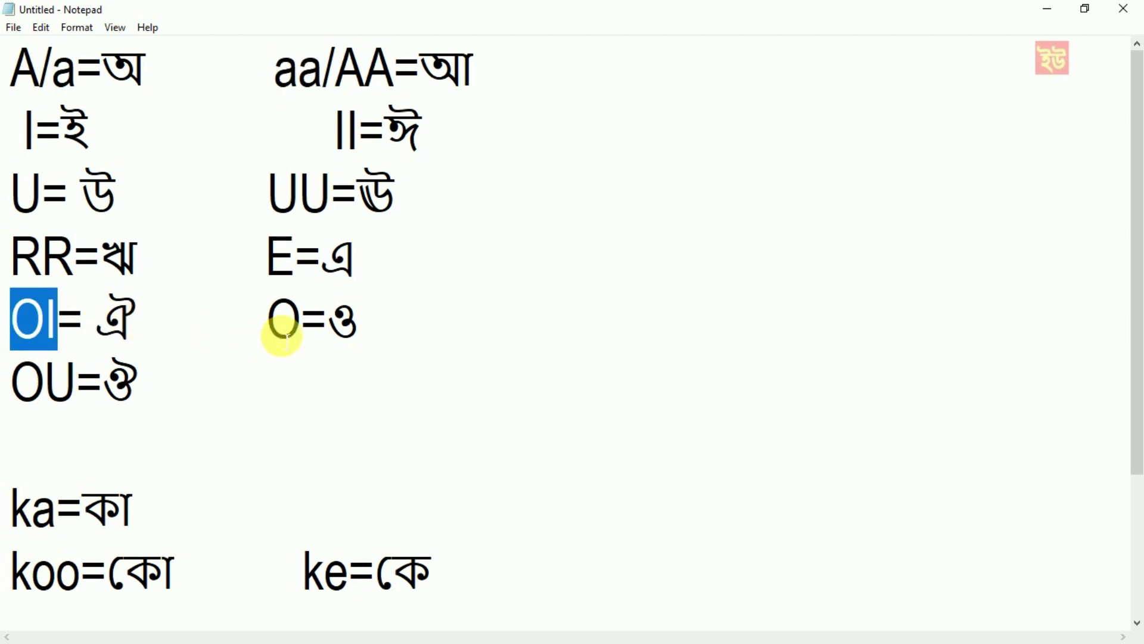
drag(310, 332, 287, 337)
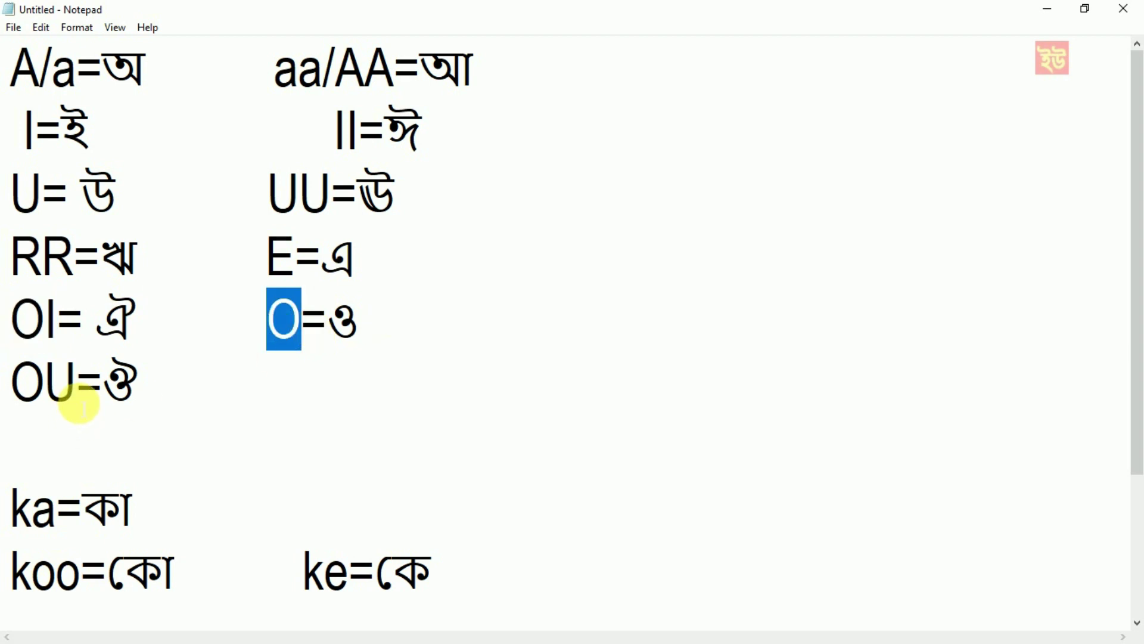
drag(77, 388, 13, 381)
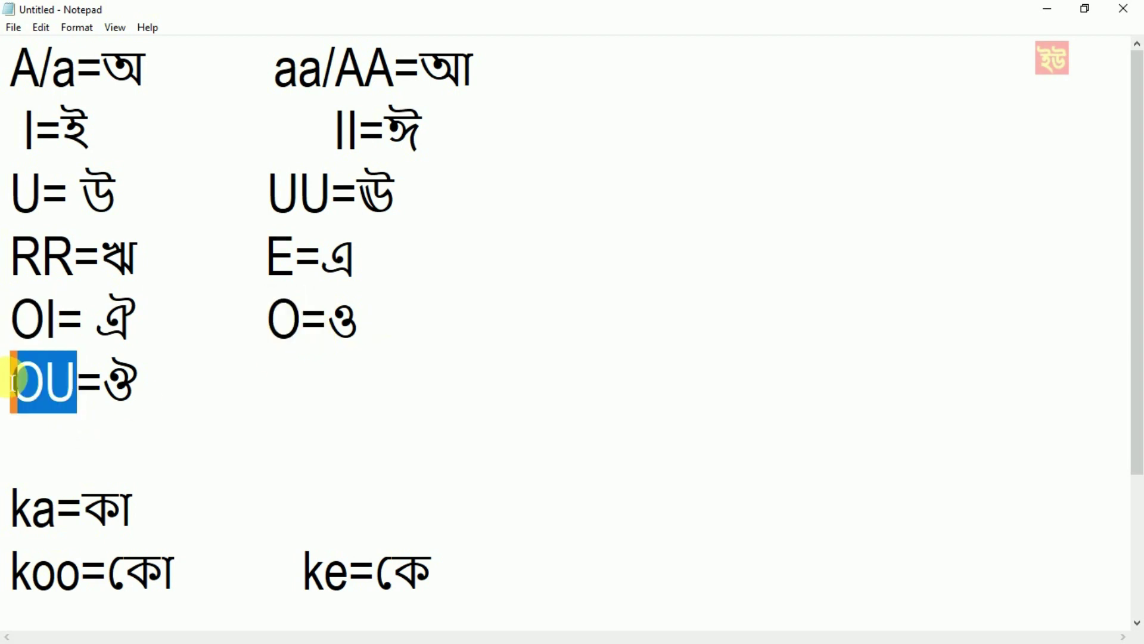
click(150, 388)
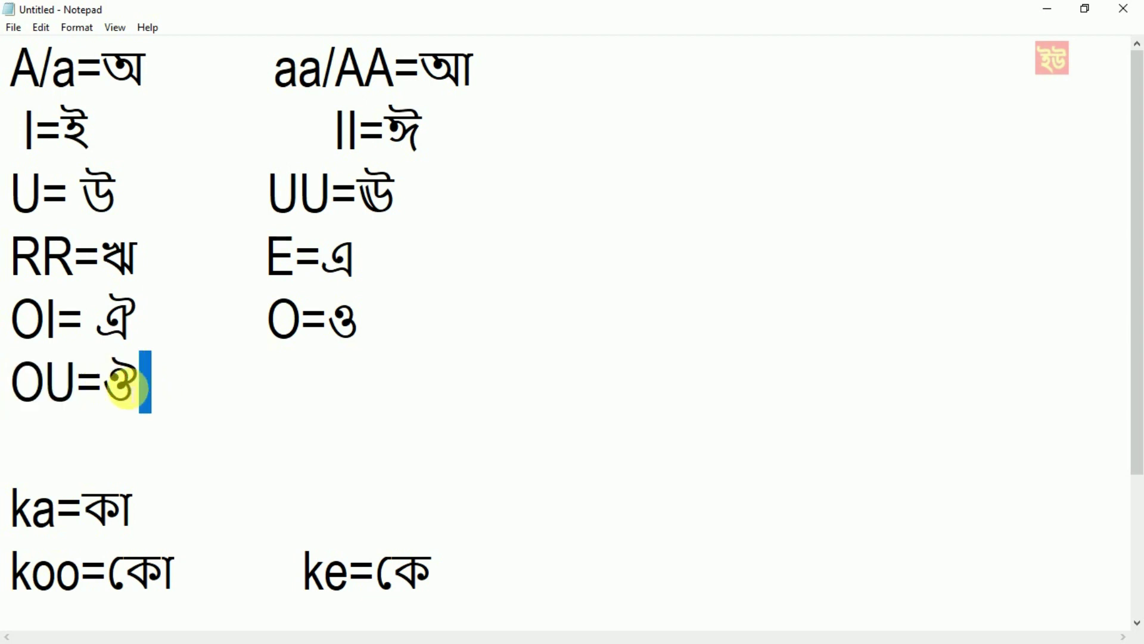
Highlight the ka and koo key combinations in the vowel sign entries below the vowels.
drag(1139, 314, 1140, 447)
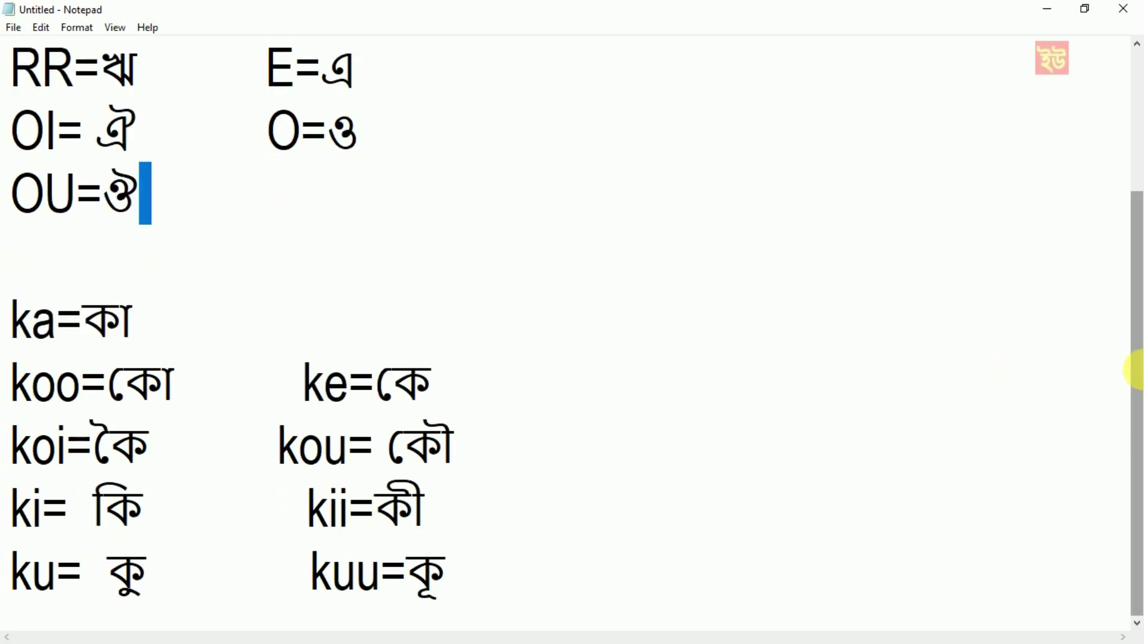
click(59, 338)
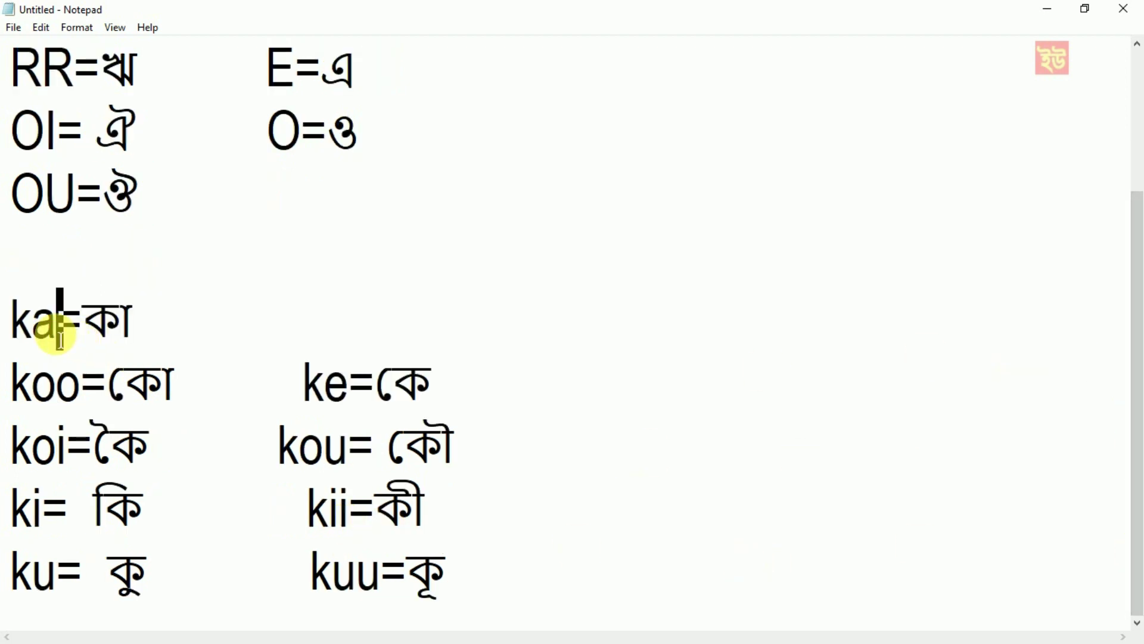
drag(59, 338, 12, 321)
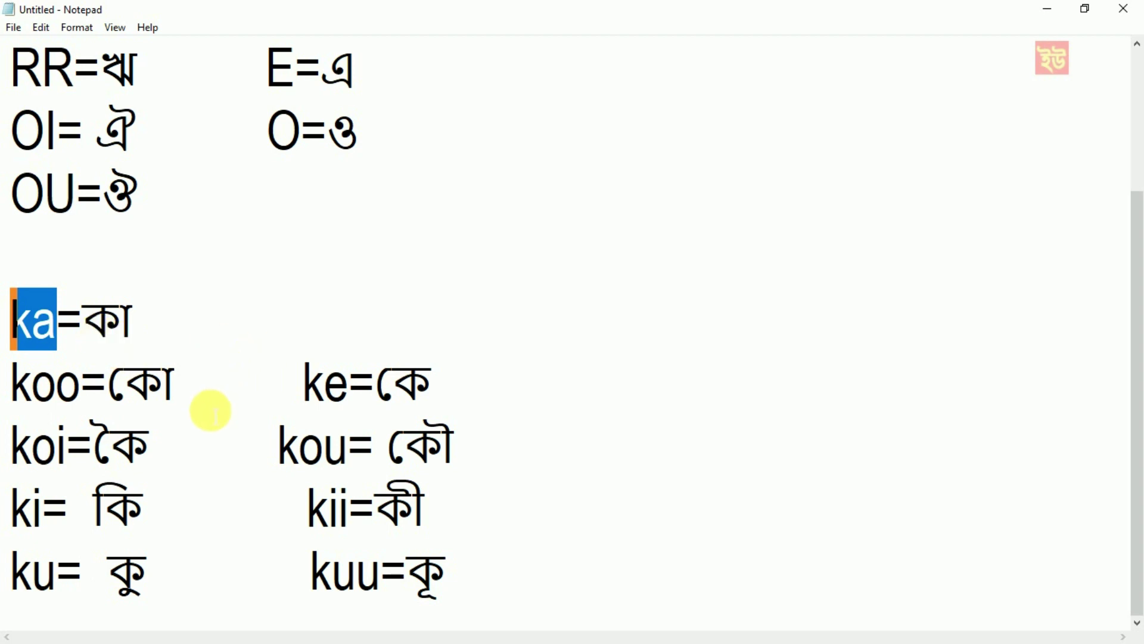
drag(83, 390, 12, 385)
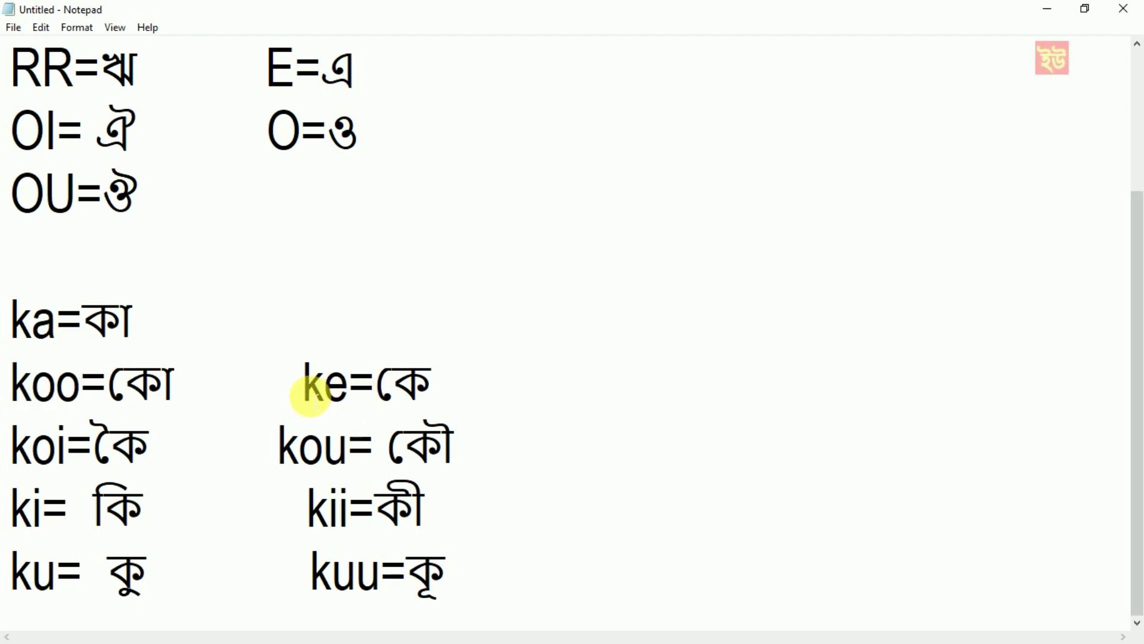
Highlight the koi and kou key combinations in the entries for কৈ and কৌ.
click(74, 454)
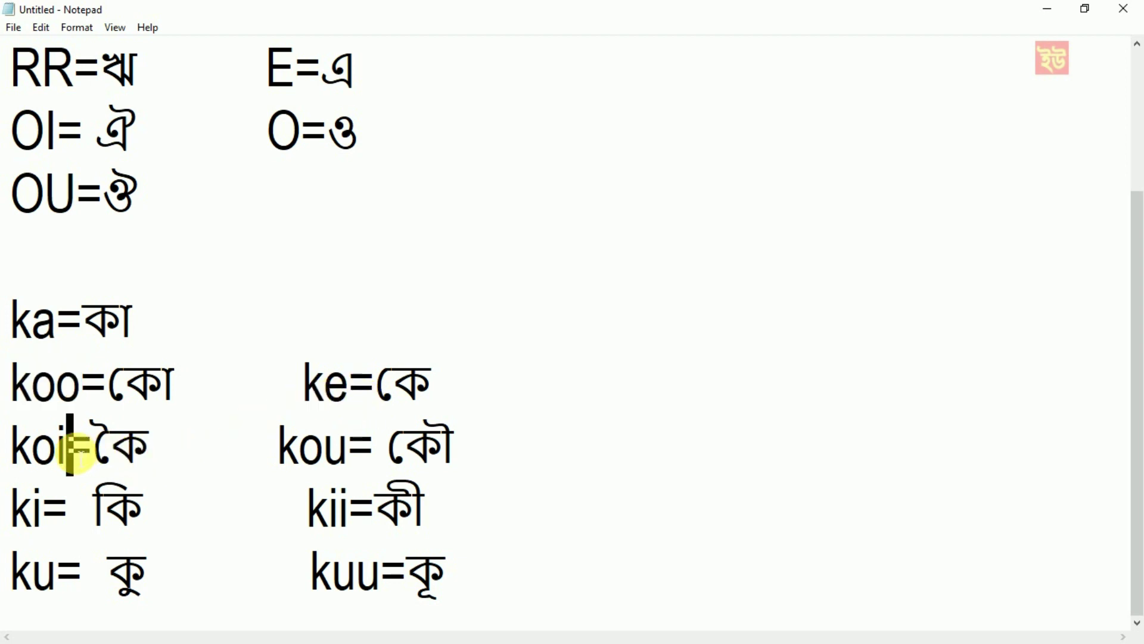
drag(75, 454, 12, 454)
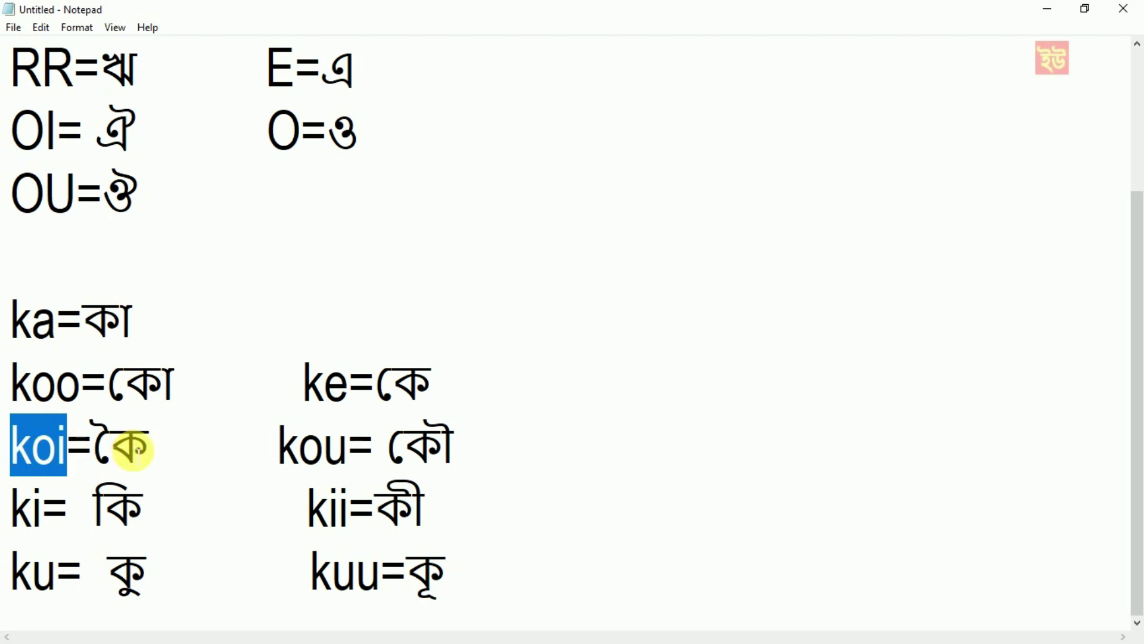
click(354, 458)
drag(354, 458, 256, 455)
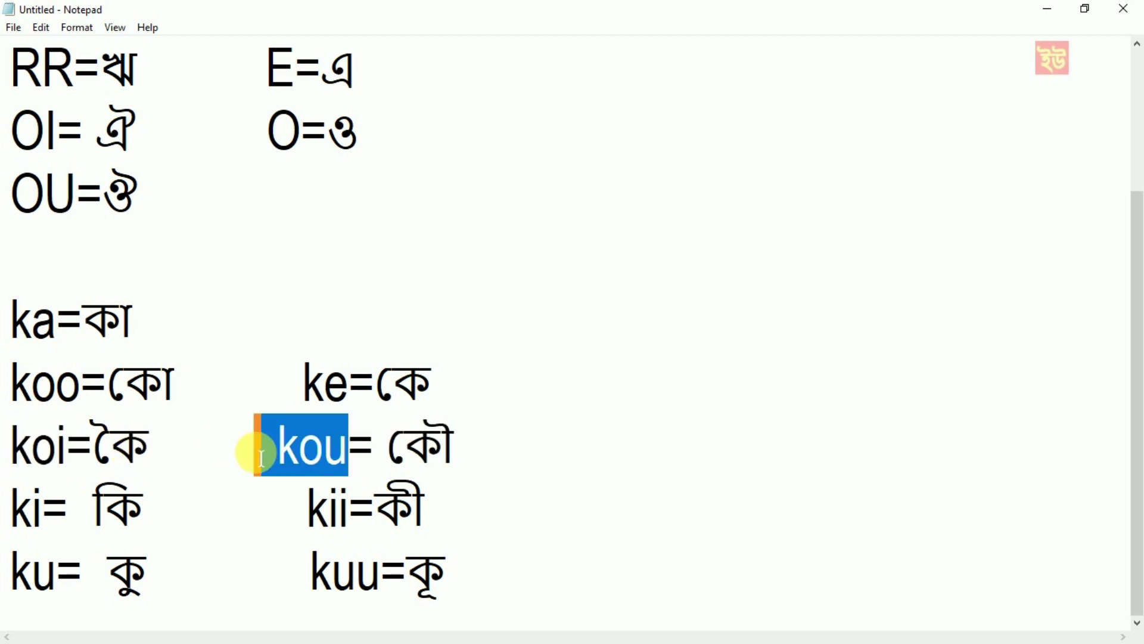
Highlight the ki and kii key combinations in the entries for কি and কী.
drag(47, 519, 18, 519)
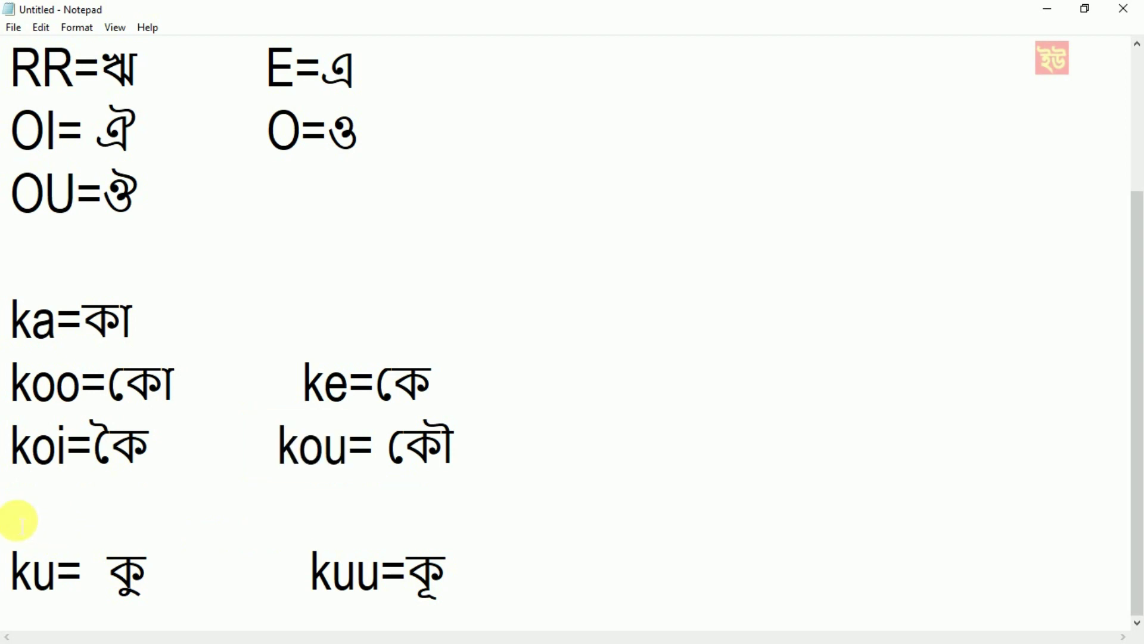
click(352, 510)
drag(352, 510, 250, 507)
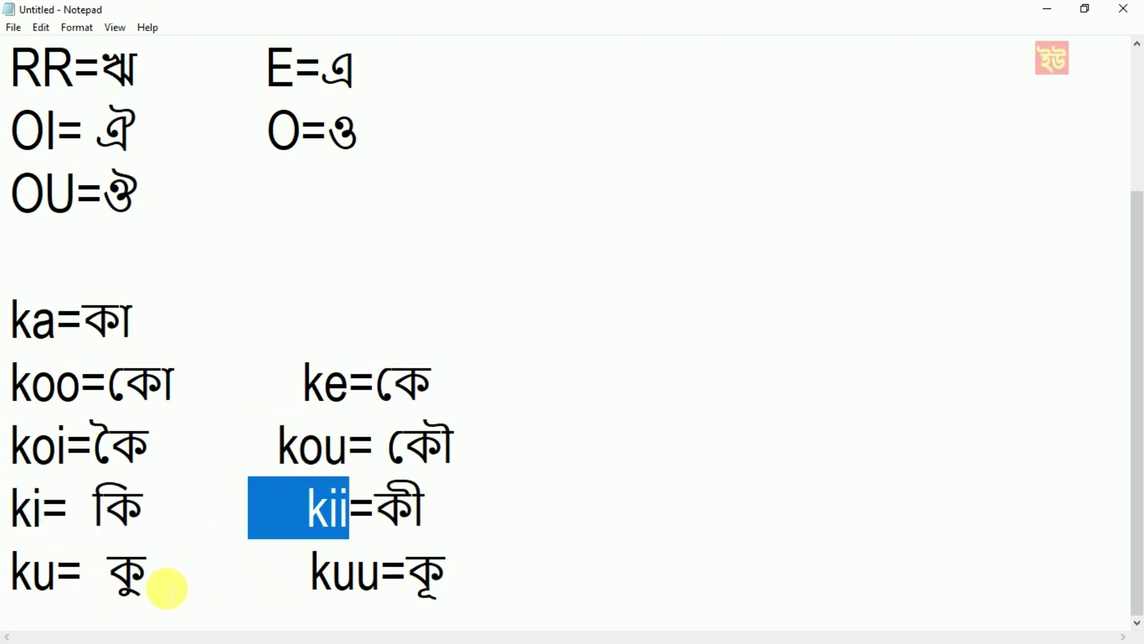
Highlight the ku and kuu key combinations in the last row of the vowel sign list.
drag(59, 581, 12, 506)
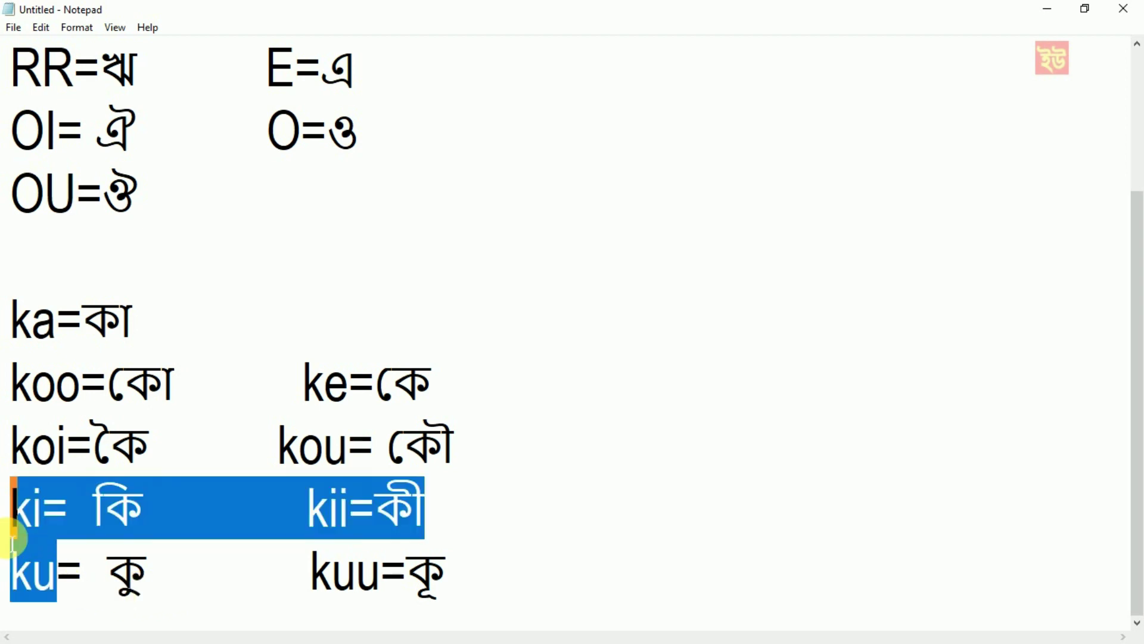
click(383, 572)
drag(385, 575, 314, 573)
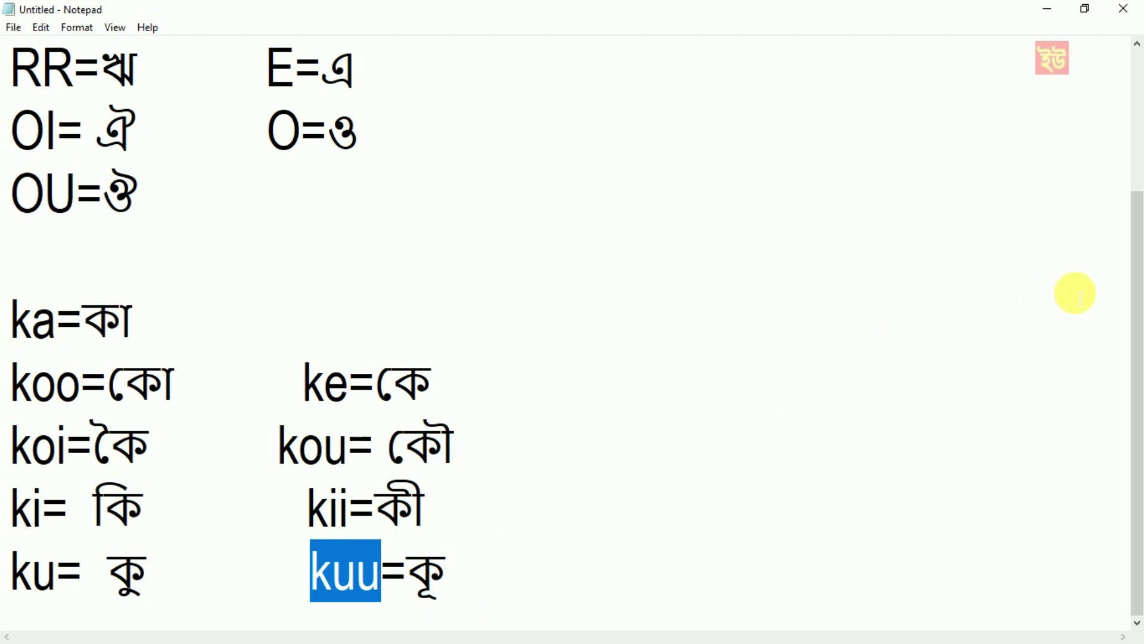
mouse_move(1128, 298)
mouse_down()
mouse_move(1132, 147)
mouse_move(1134, 288)
mouse_up()
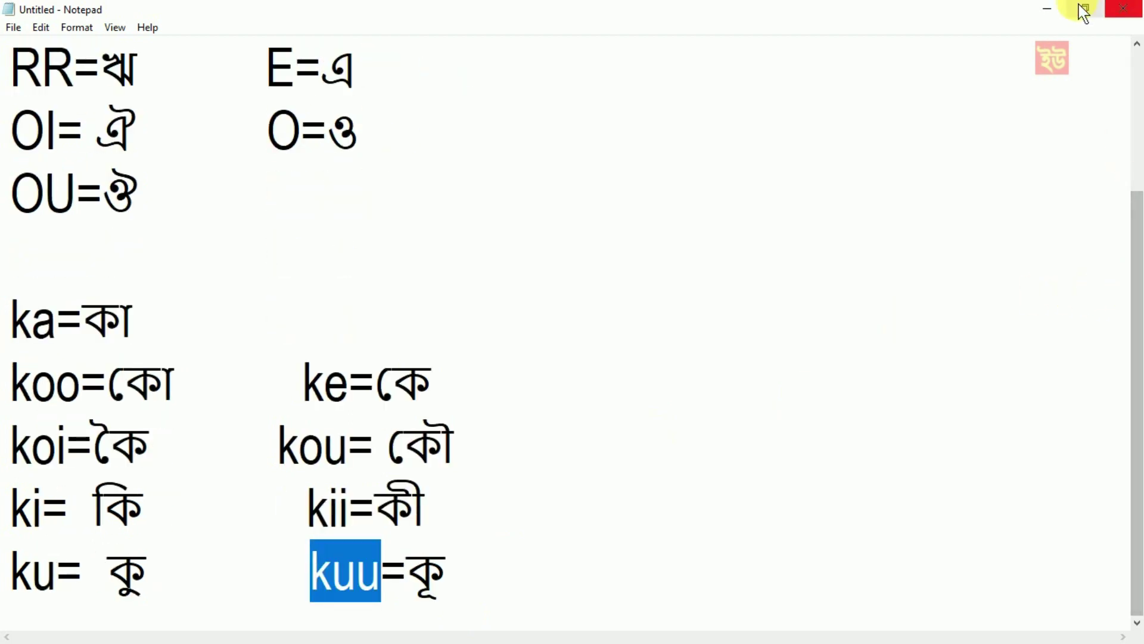
Minimize the Notepad vowel list and refresh the desktop twice.
click(1050, 9)
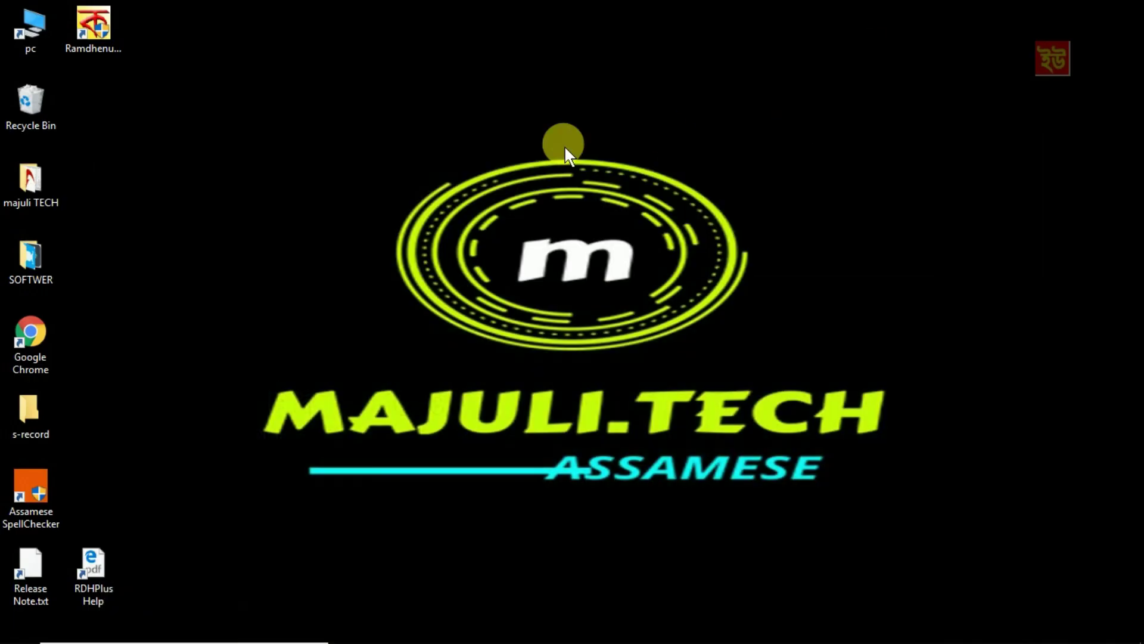
right_click(550, 147)
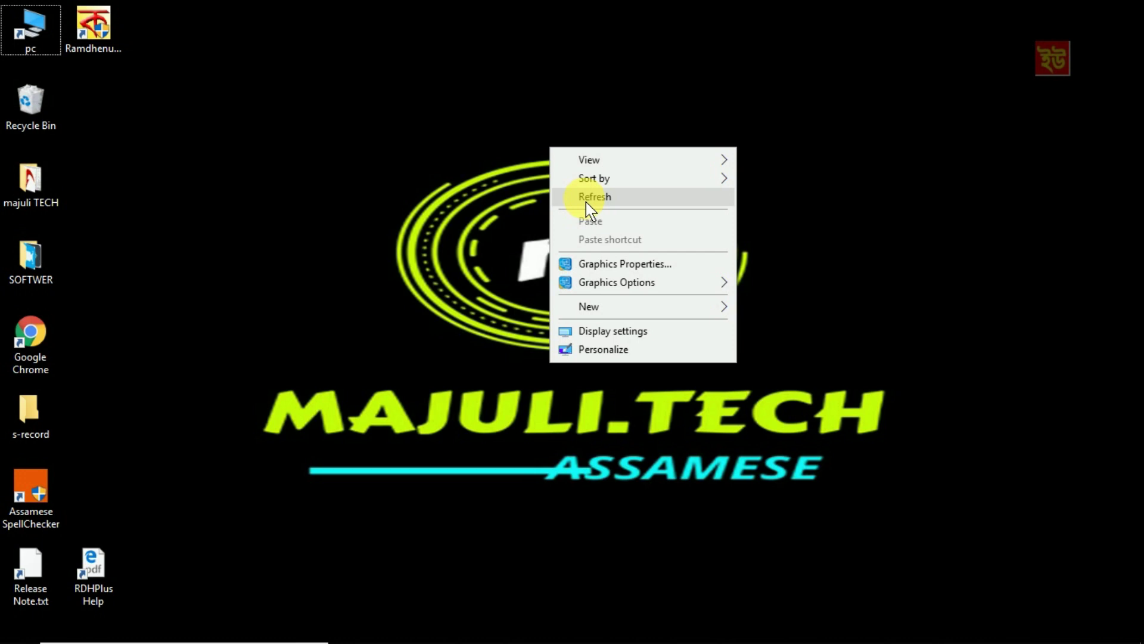
click(587, 199)
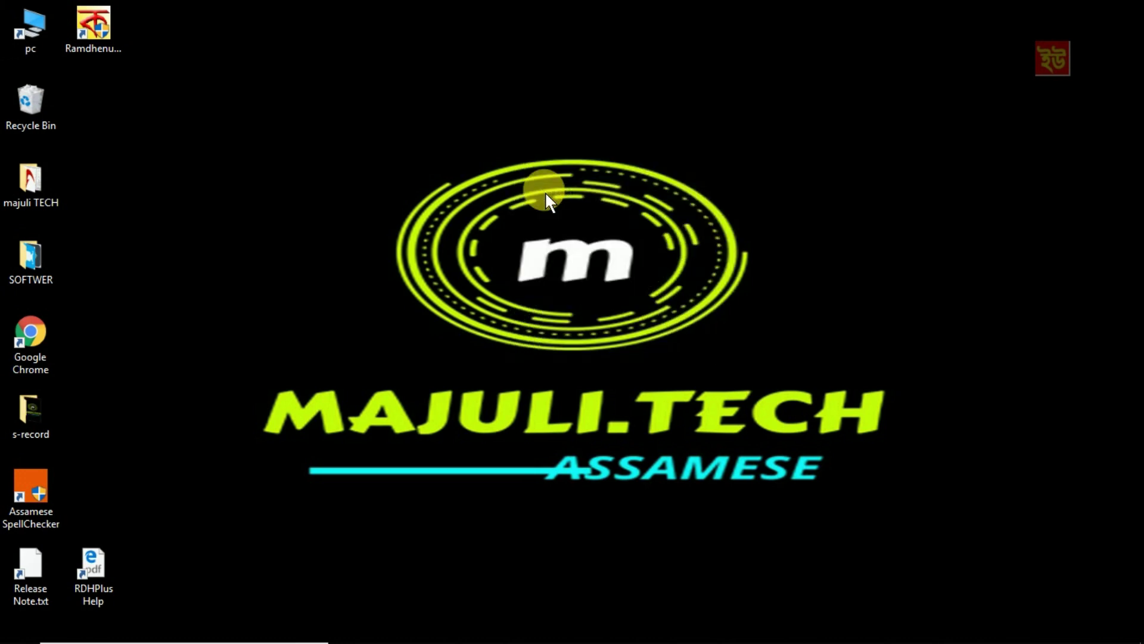
right_click(635, 244)
click(690, 297)
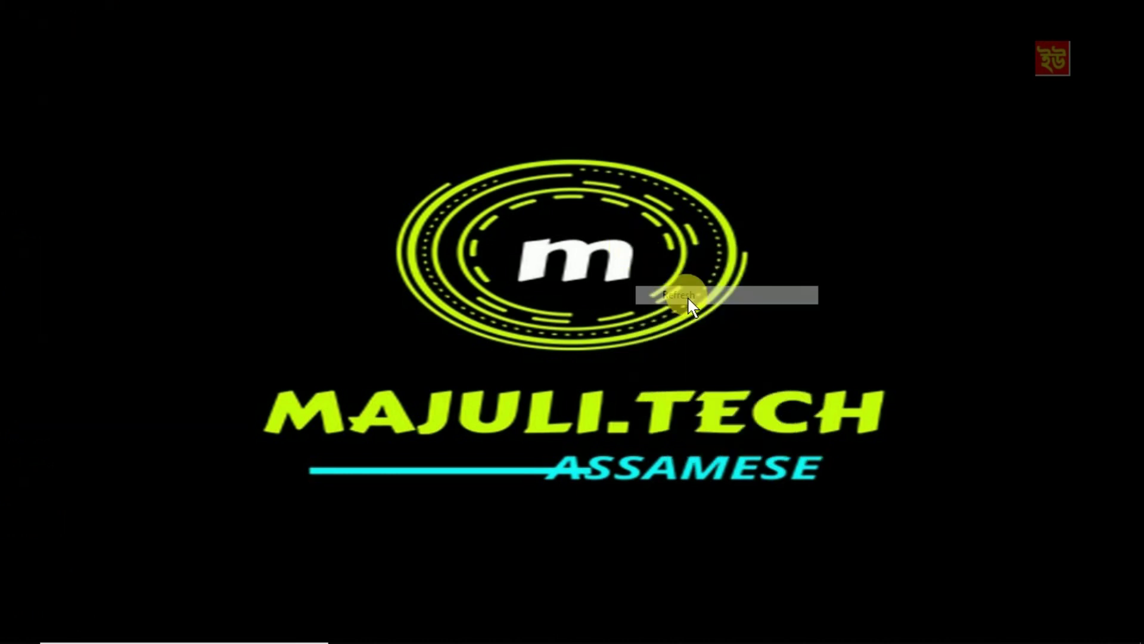
Bring up the separate small Notepad window and delete the letter ম so the page is empty.
mouse_move(25, 638)
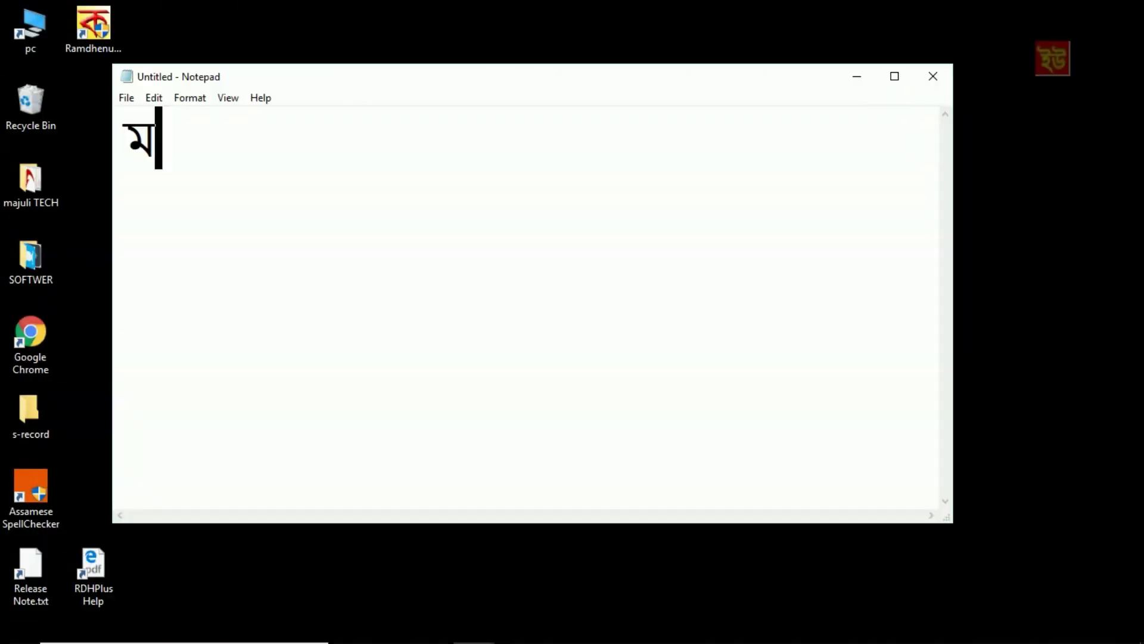
key(BackSpace)
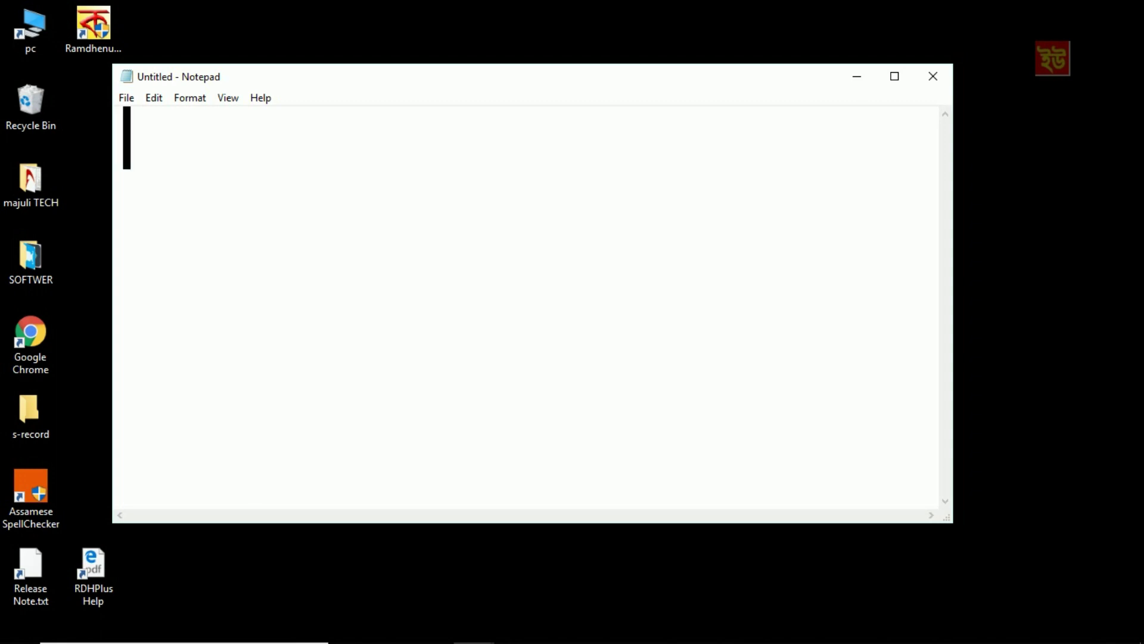
Type the Assamese word মাজুলী on the empty page, correcting the wrongly entered য to জ.
text(ম)
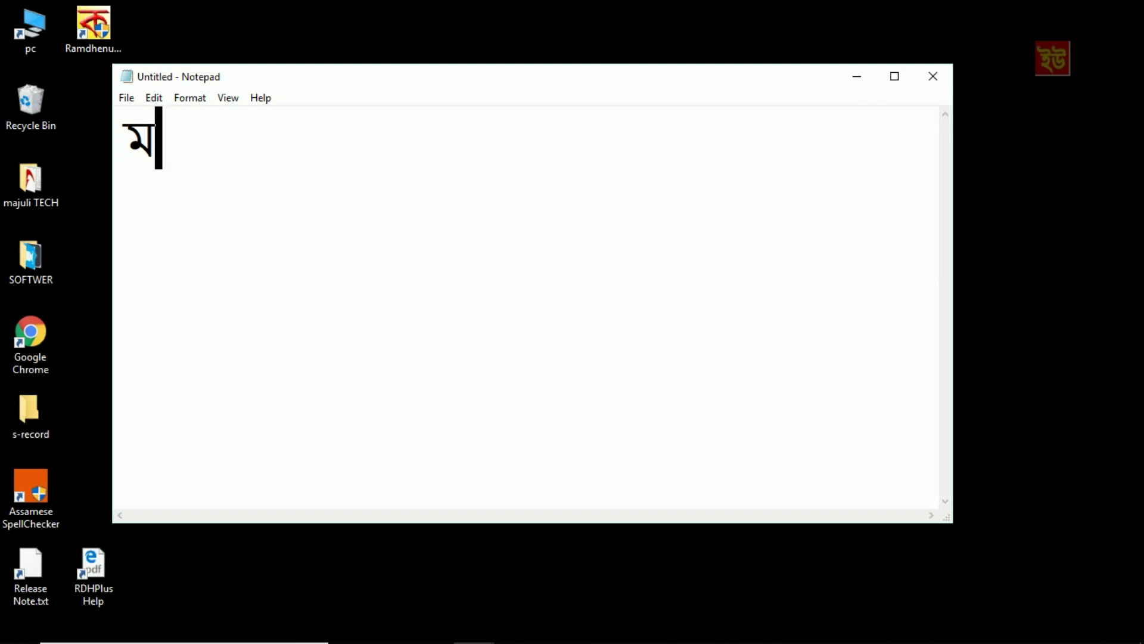
text(ায)
key(BackSpace)
text(জ)
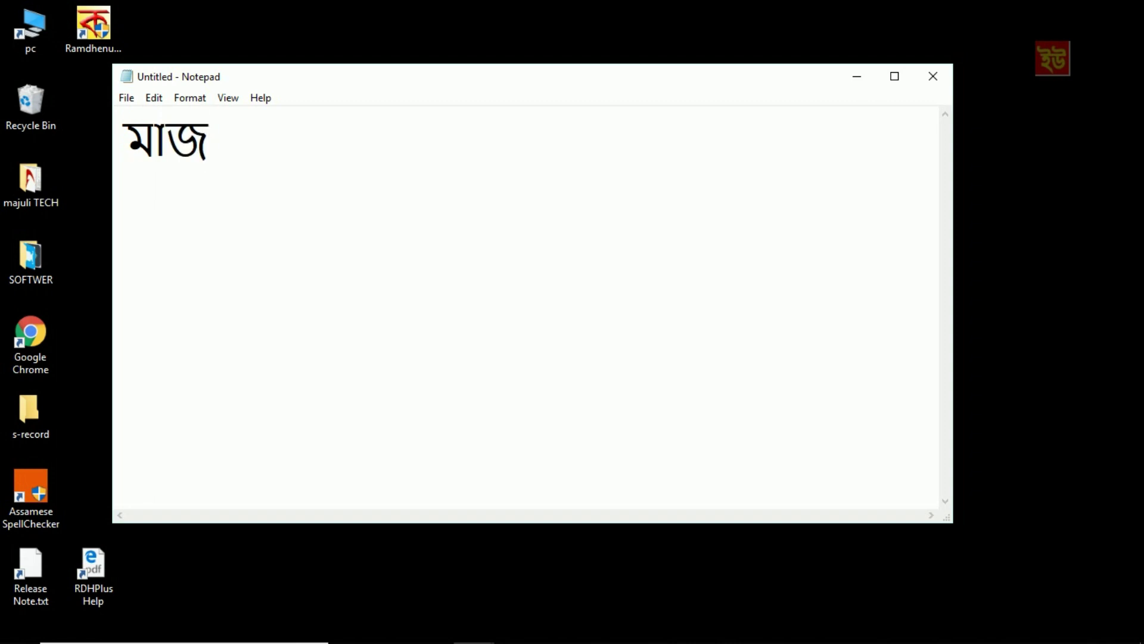
text(ুল)
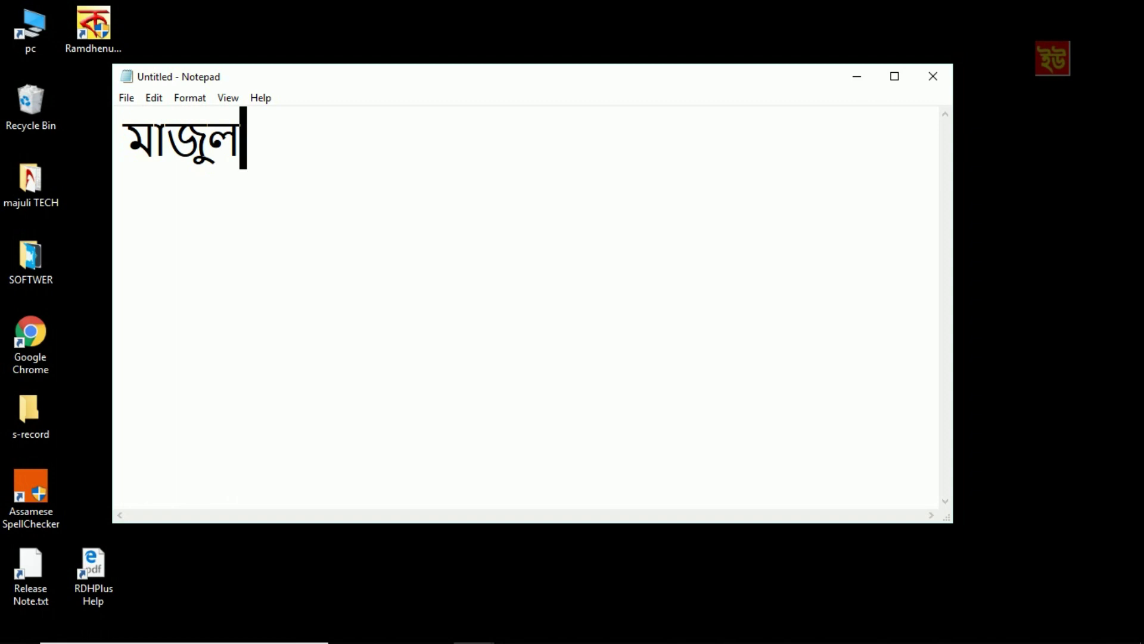
text(ী)
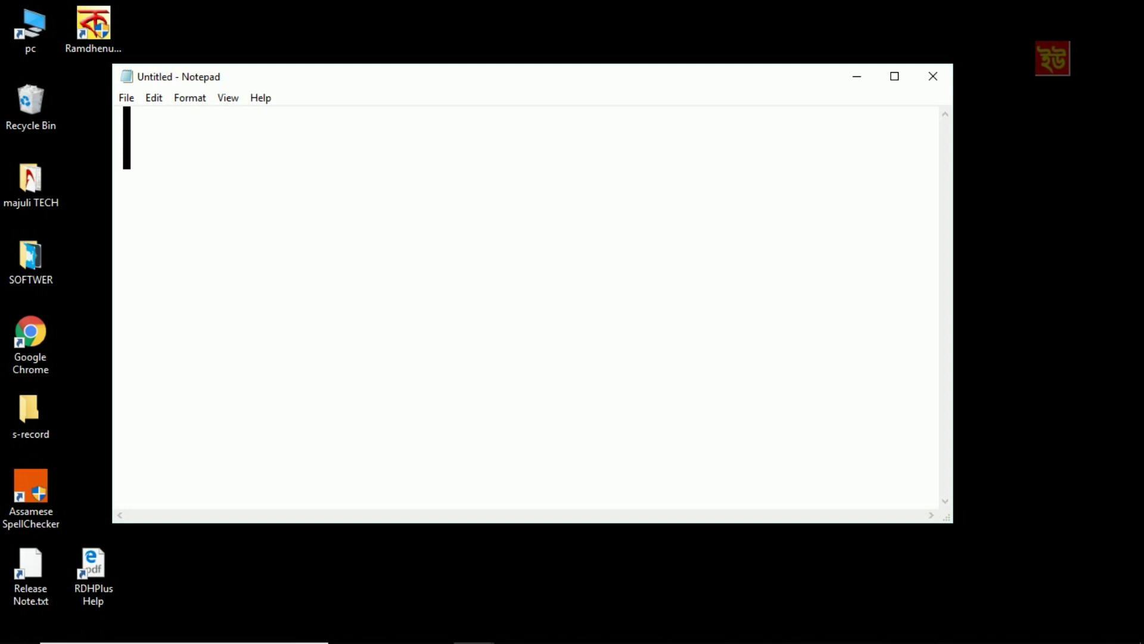
Replace the word মাজুলী with two sample first names in Assamese and the word অসম, spaced apart on one line.
text(ন)
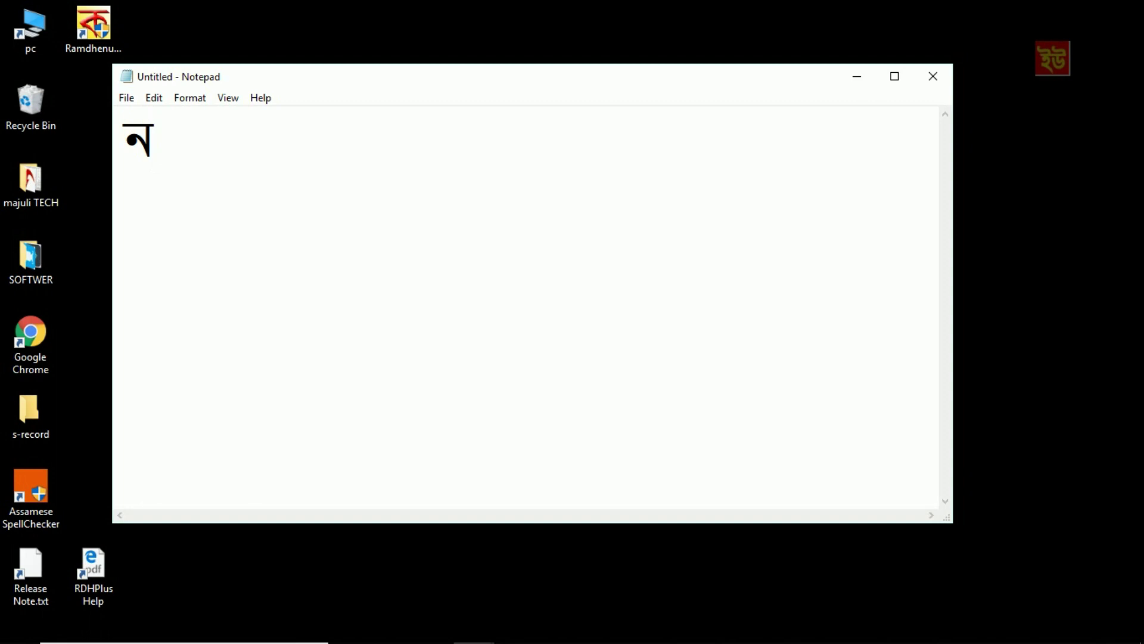
text(য়ন)
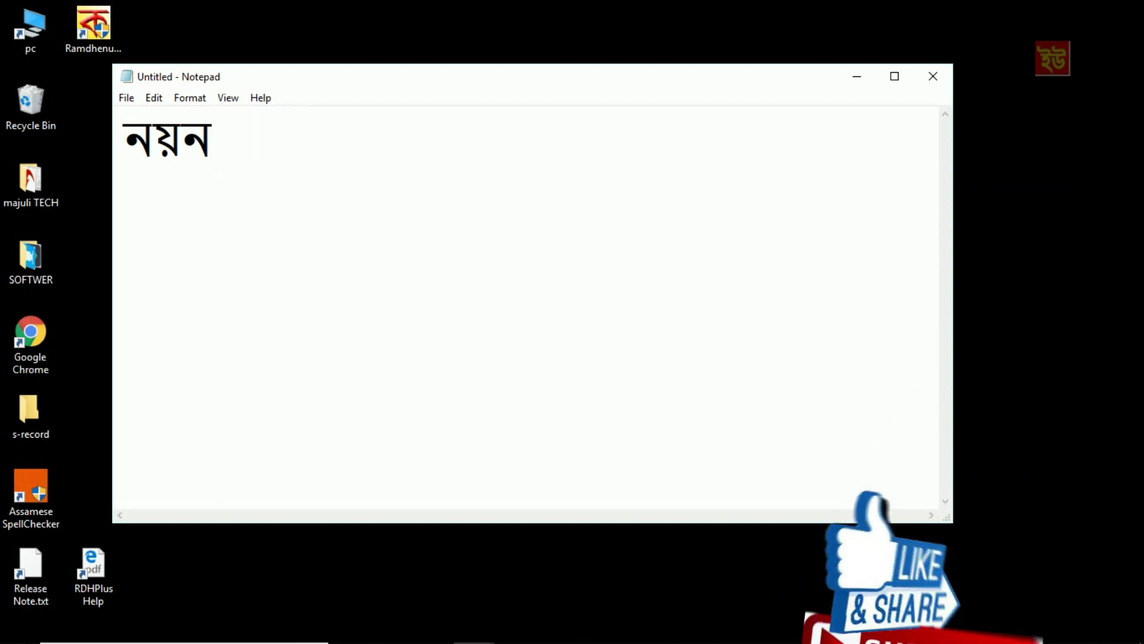
text(ৰ)
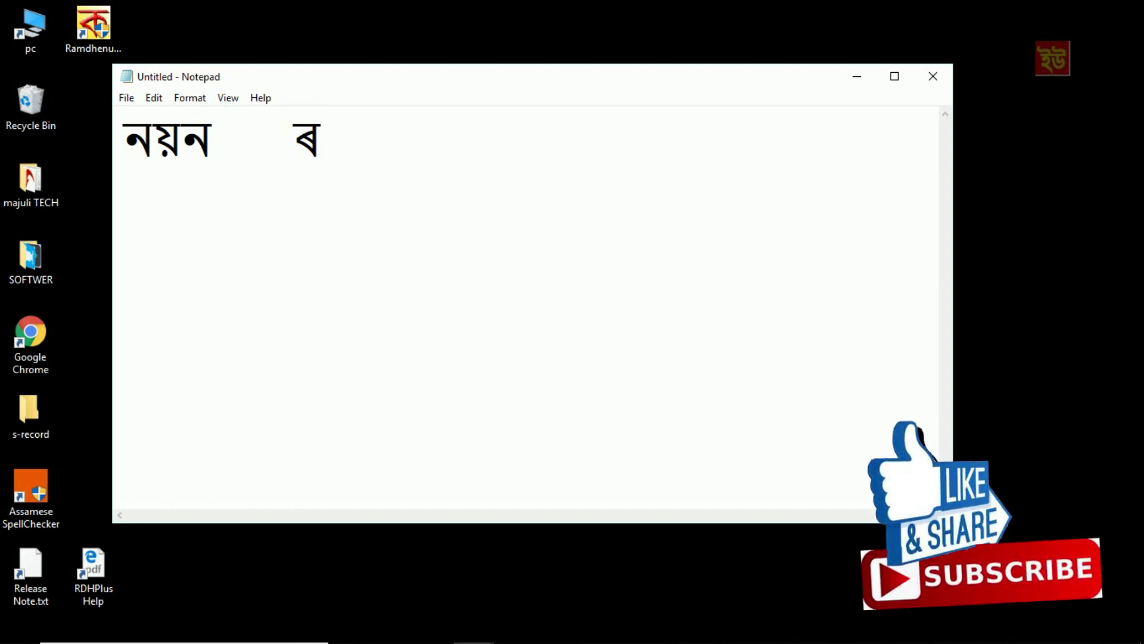
text(া)
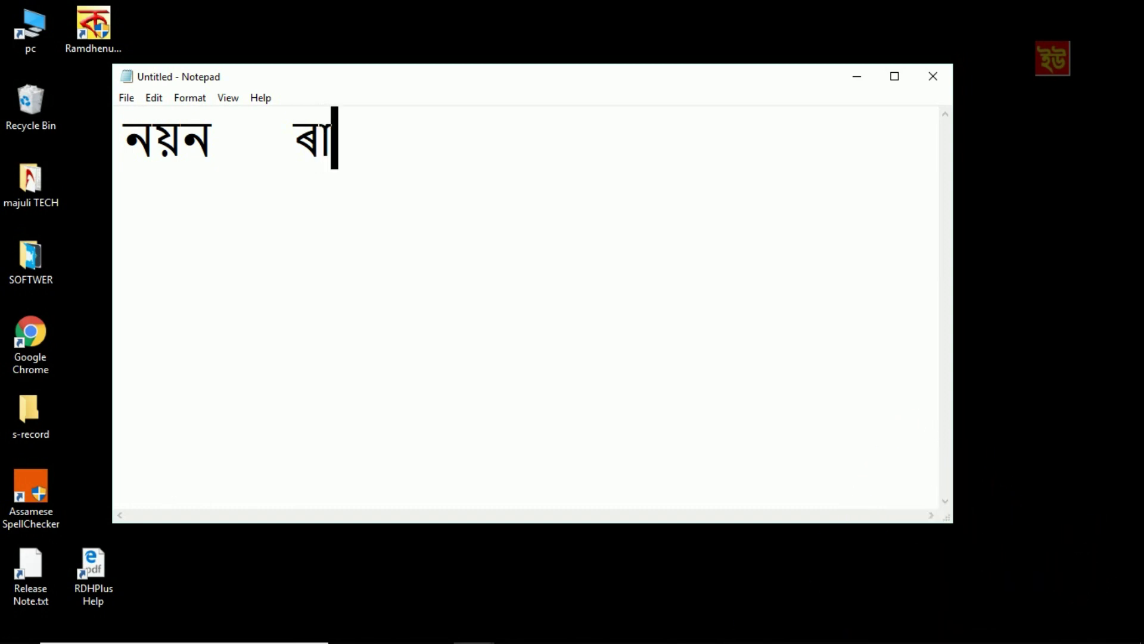
text(জ)
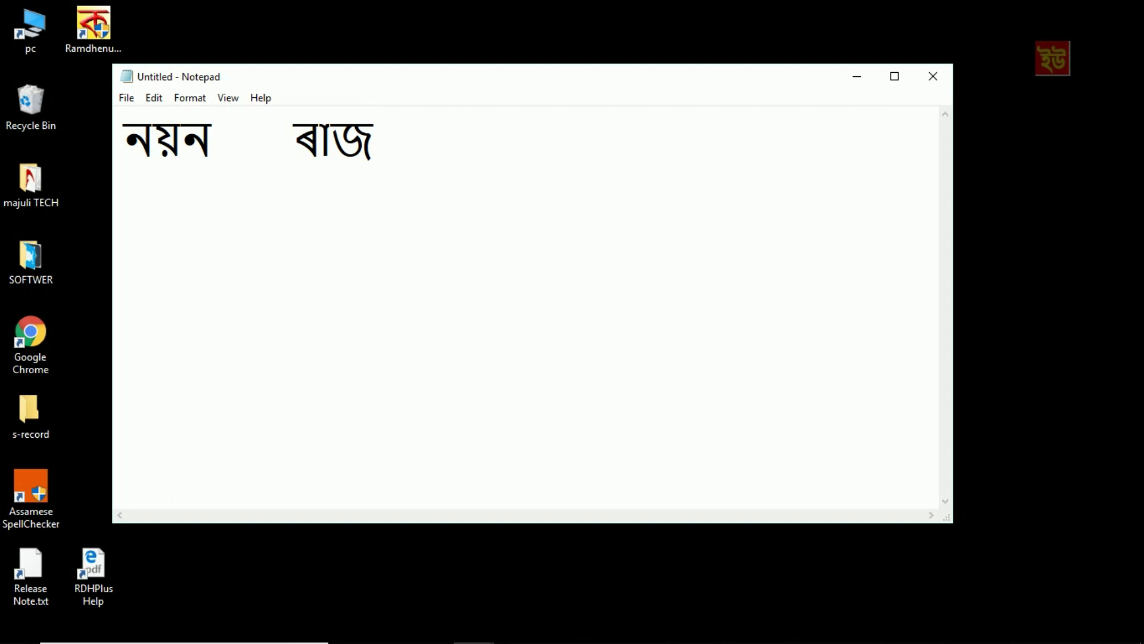
text(ু     অ)
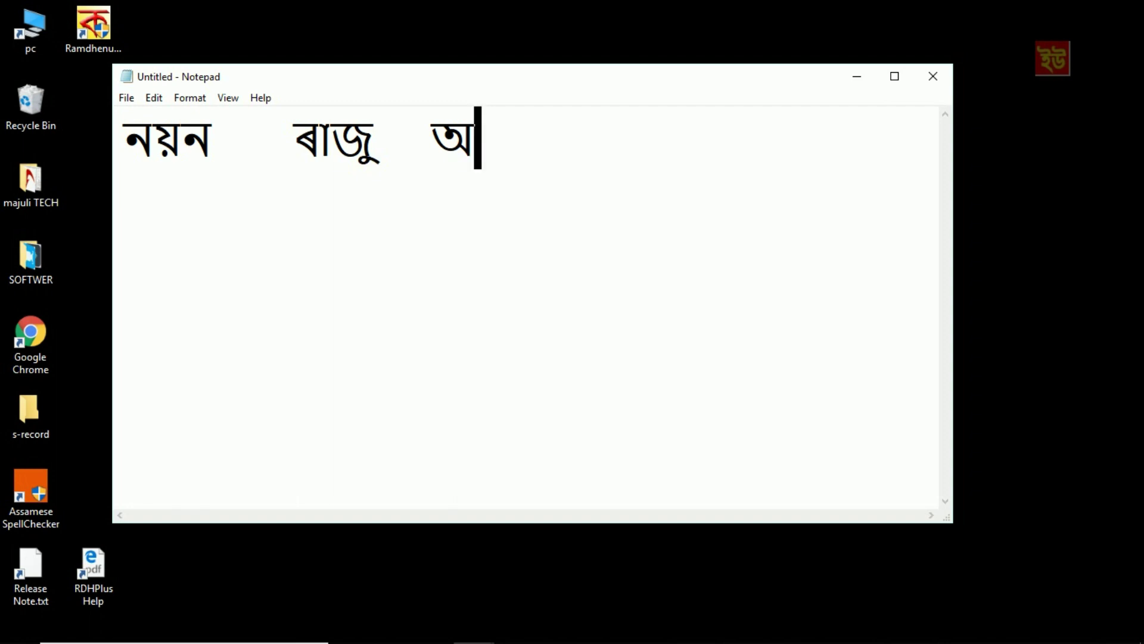
text(স)
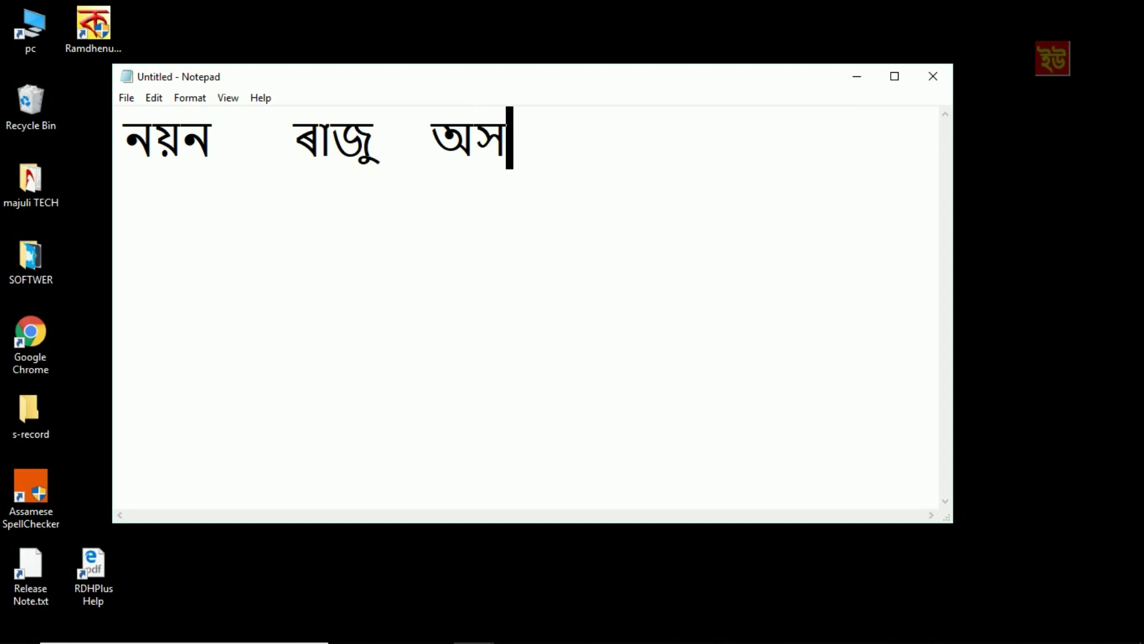
text(ম)
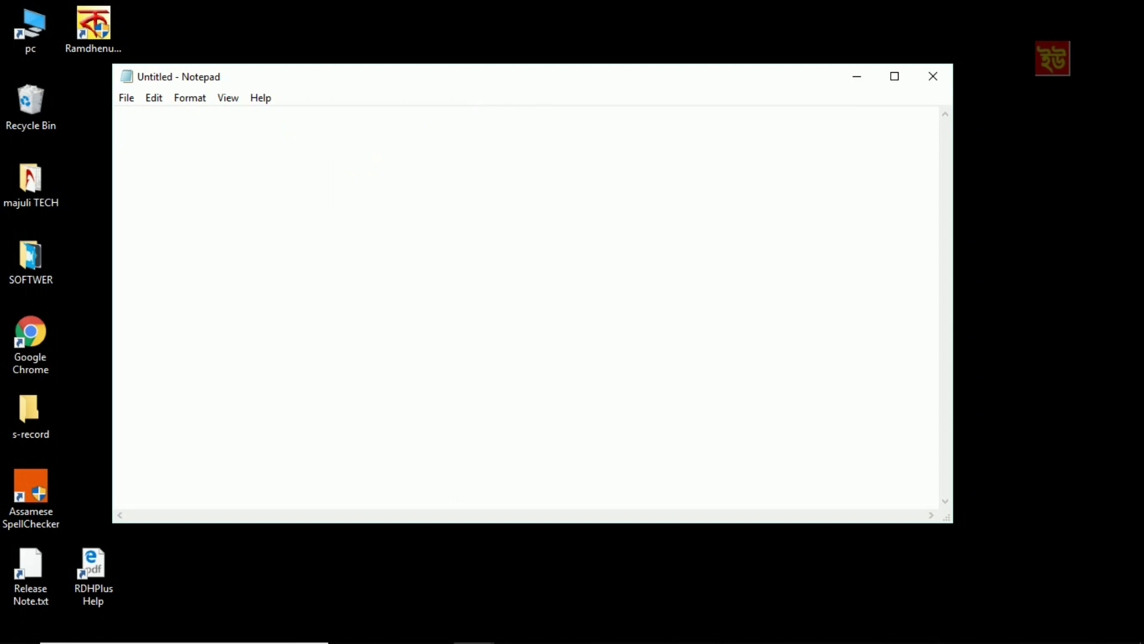
Clear the page and type the Assamese phrase জয় আই অসম.
key(ctrl+a)
key(Delete)
text(জ)
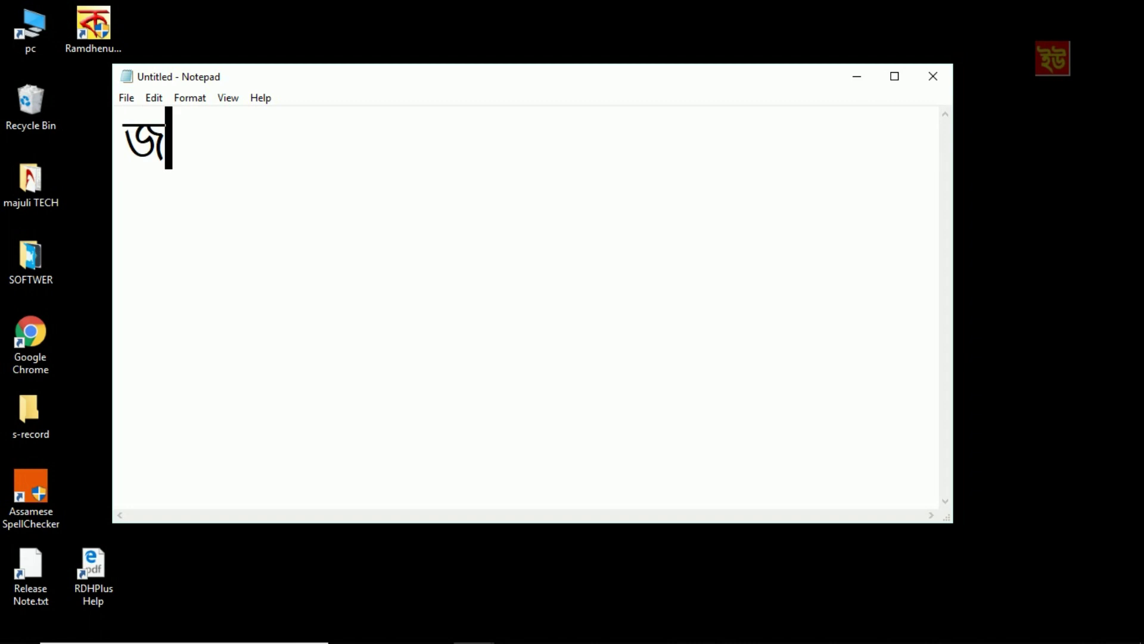
text(য় )
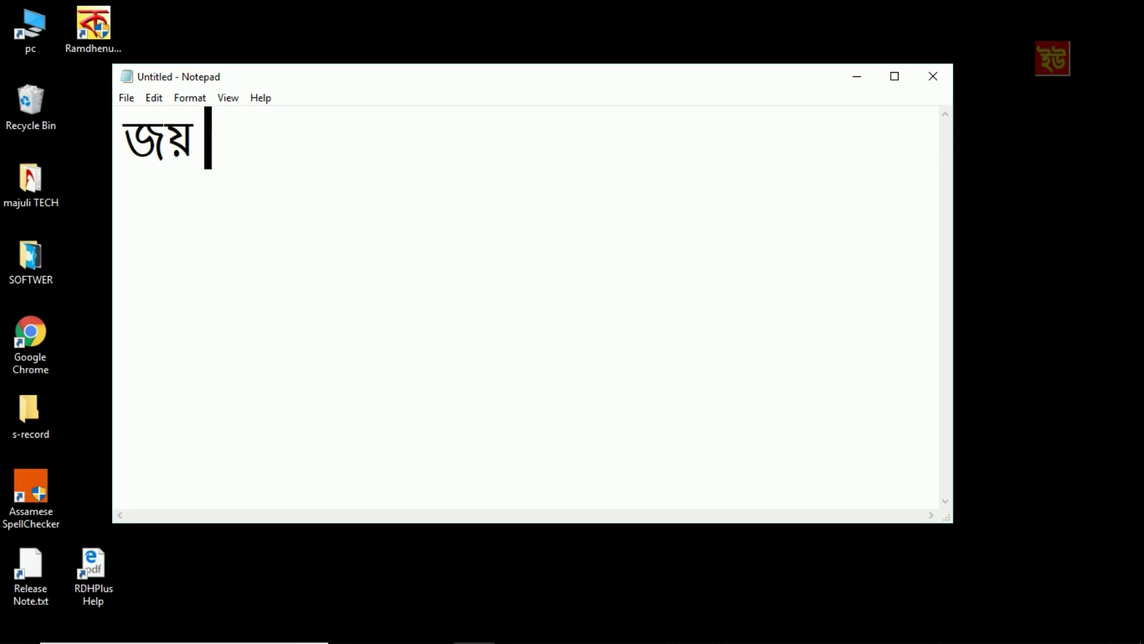
text(আই)
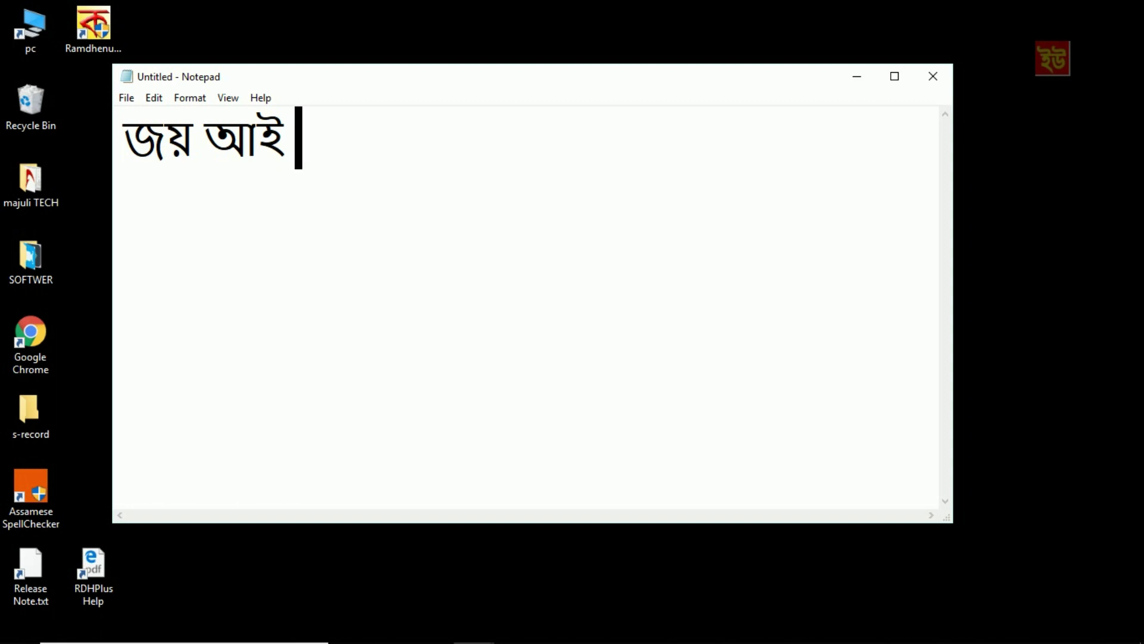
text( অ)
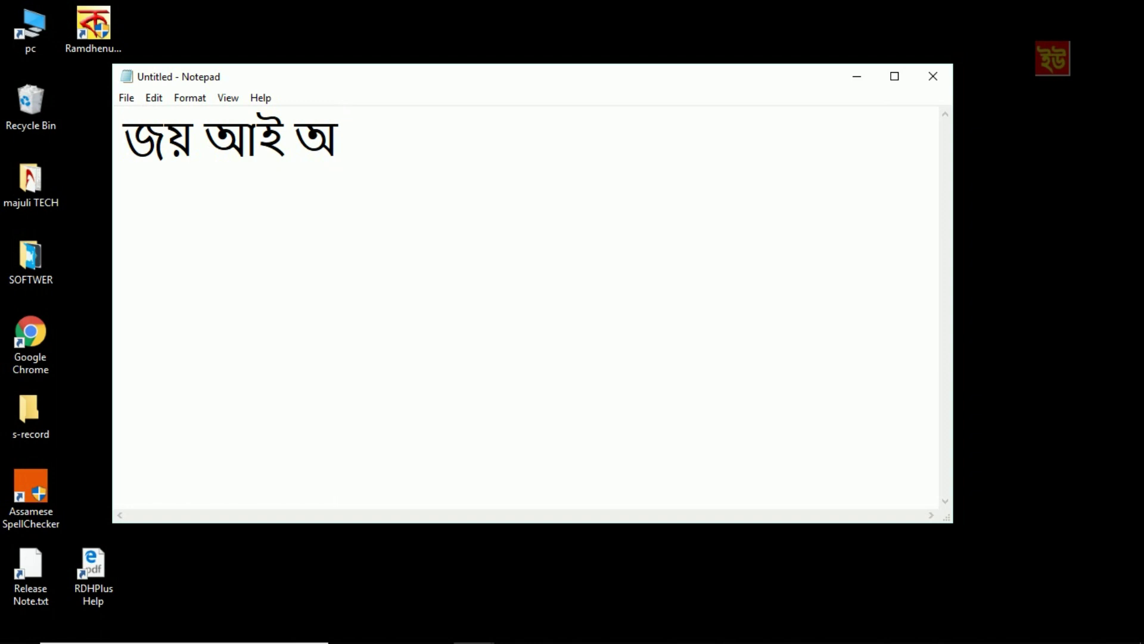
text(স)
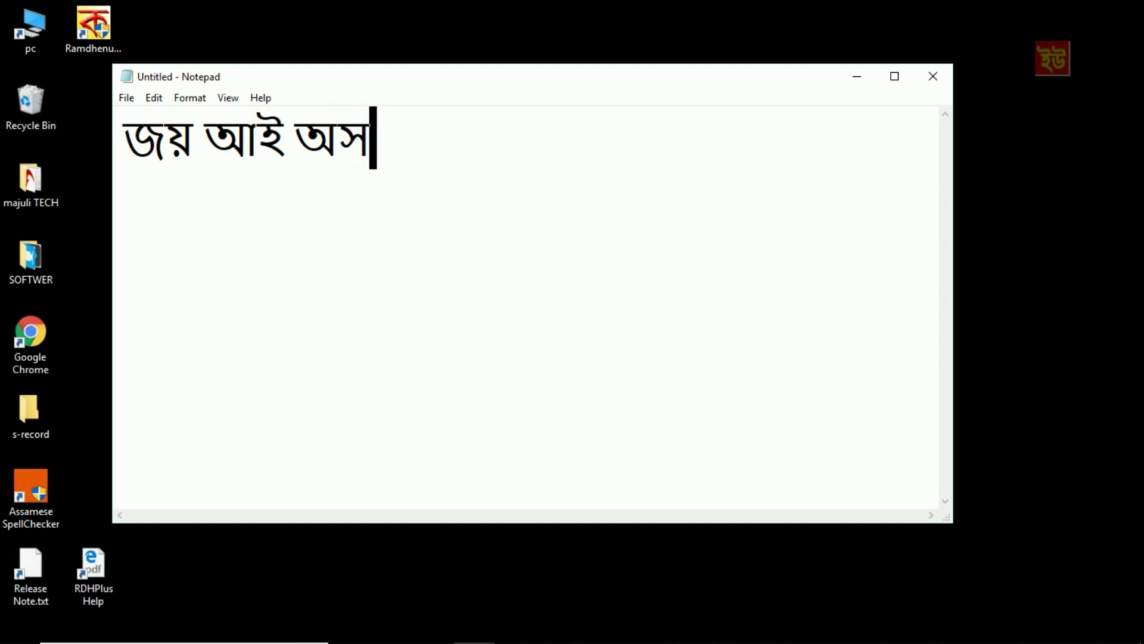
text(ম)
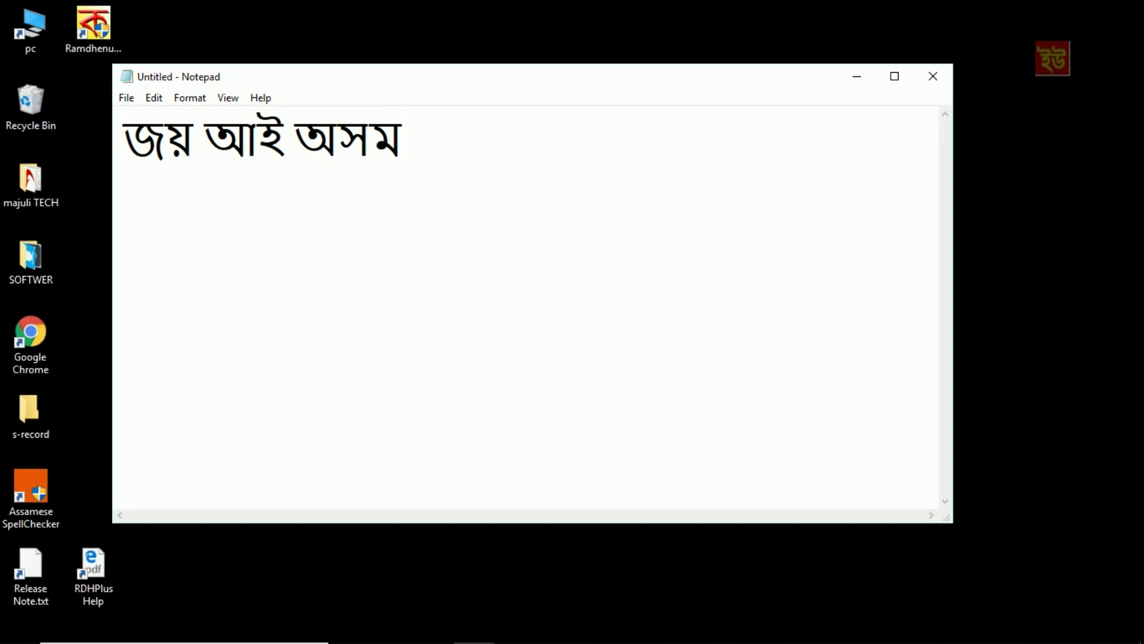
Highlight the phrase জয় আই অসম and delete all of its letters so the page is empty.
drag(426, 159, 124, 143)
click(508, 144)
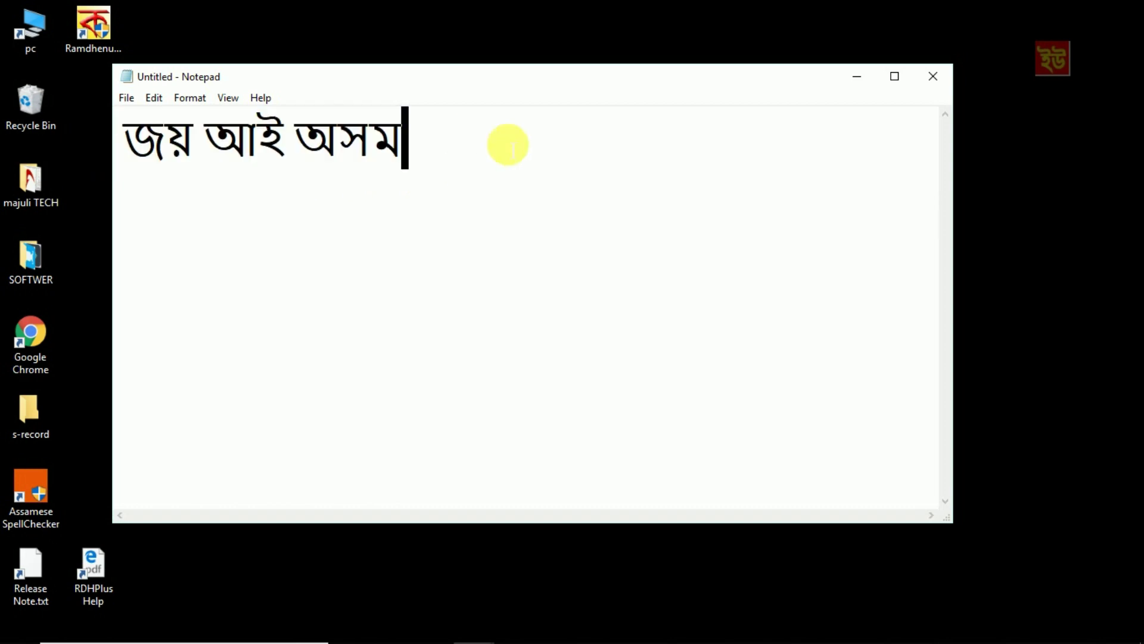
key(BackSpace)
key(BackSpace)
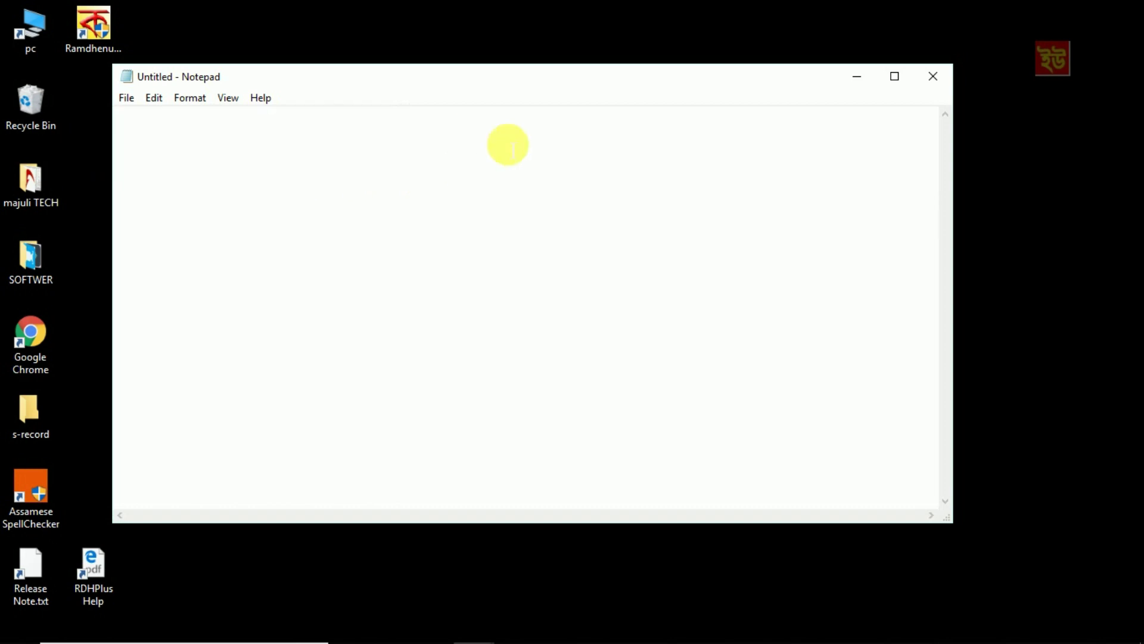
key(BackSpace)
key(BackSpace)
key(BackSpace)
key(BackSpace)
key(BackSpace)
key(BackSpace)
key(BackSpace)
text(জ)
key(BackSpace)
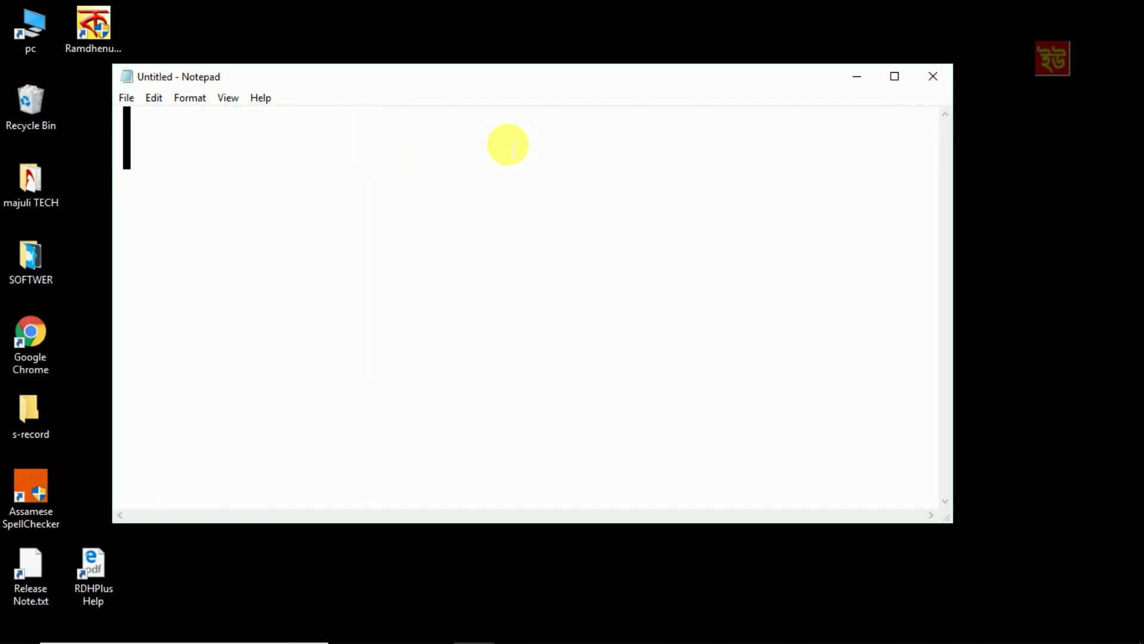